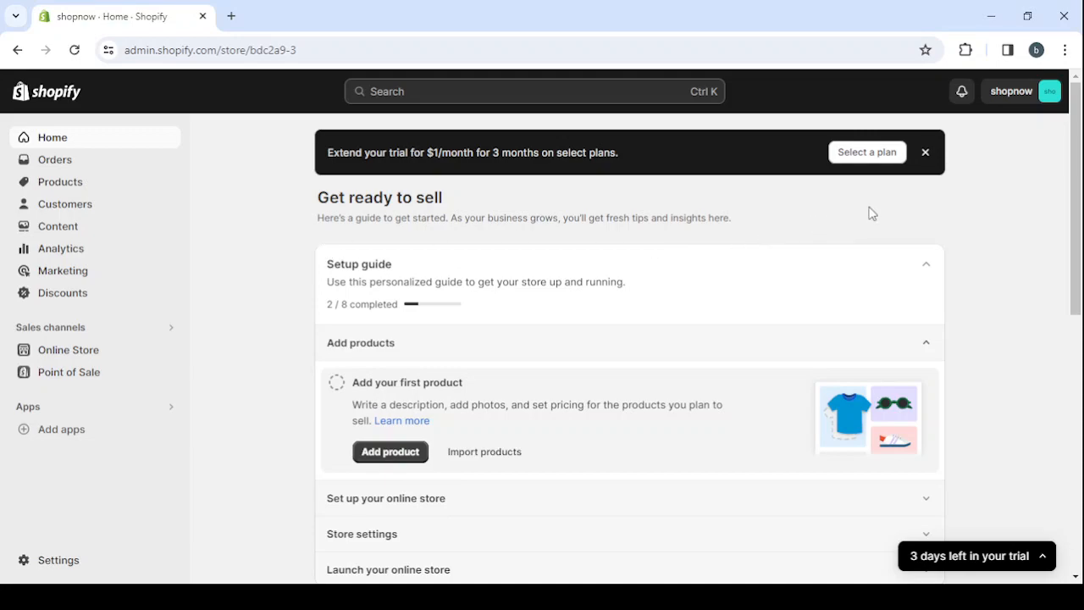
# Dismiss the trial-extension banner and view the public Shopify homepage in a separate browser tab, closing that tab when done
pyautogui.click(926, 153)
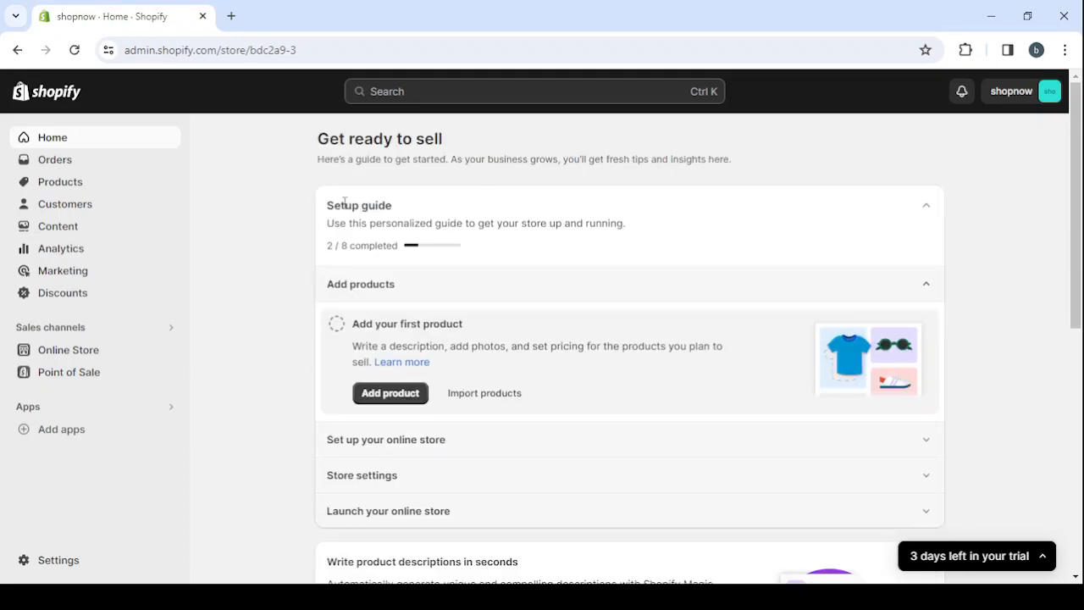
pyautogui.click(232, 17)
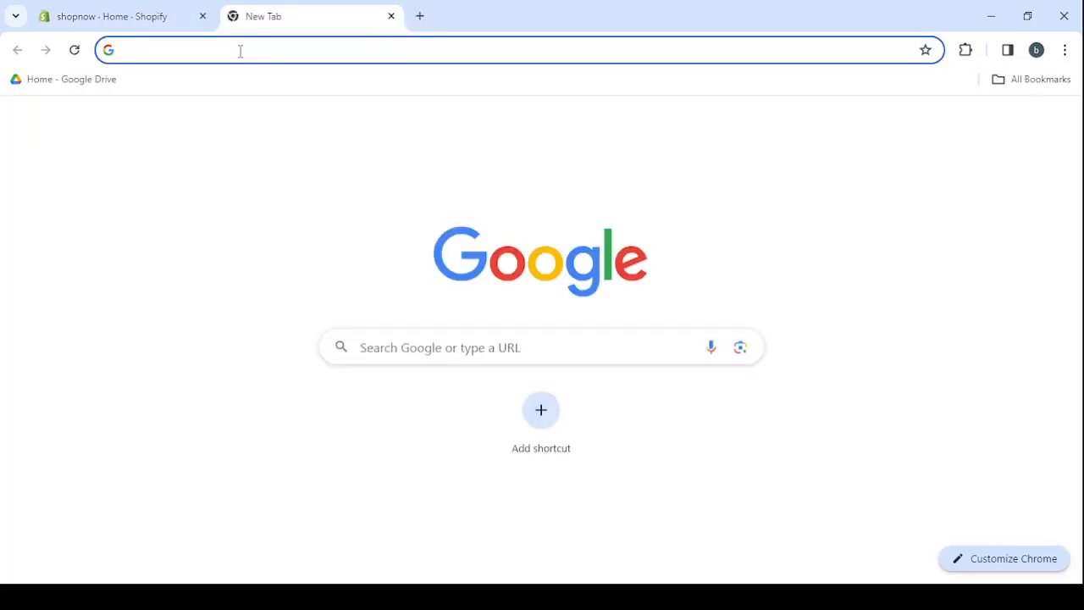
pyautogui.write('shopi')
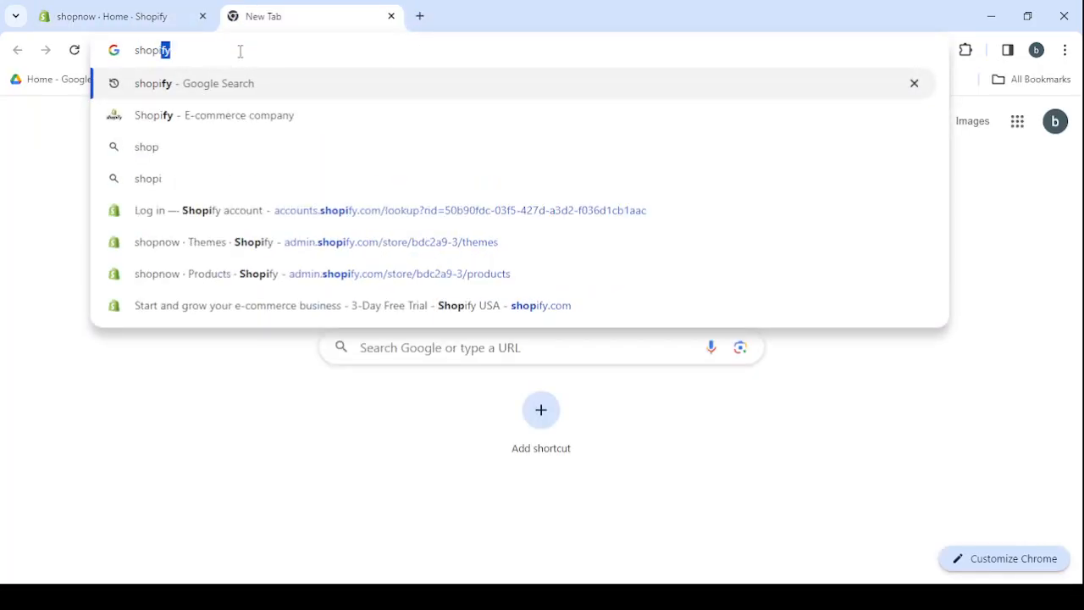
pyautogui.click(242, 129)
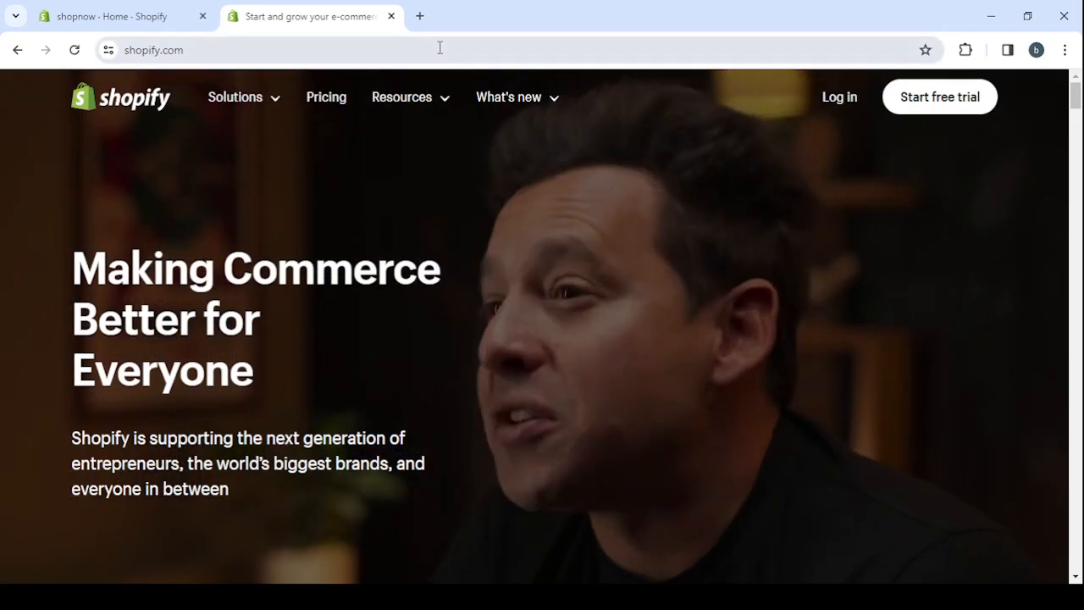
pyautogui.hotkey('ctrl', 'w')
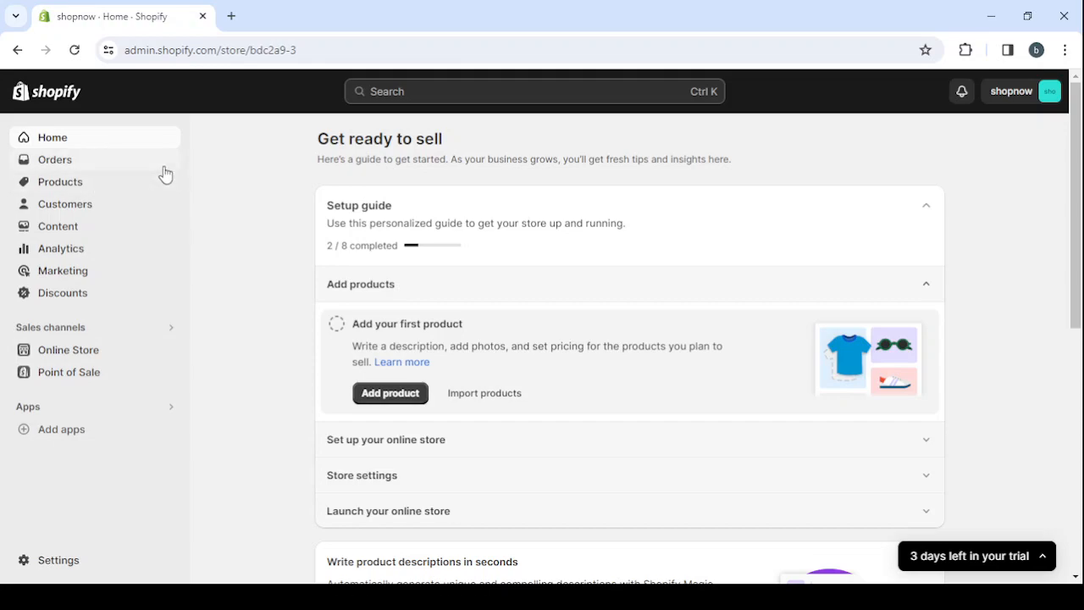
# Look through the store's Orders and Products pages and the Online Store themes page
pyautogui.click(81, 163)
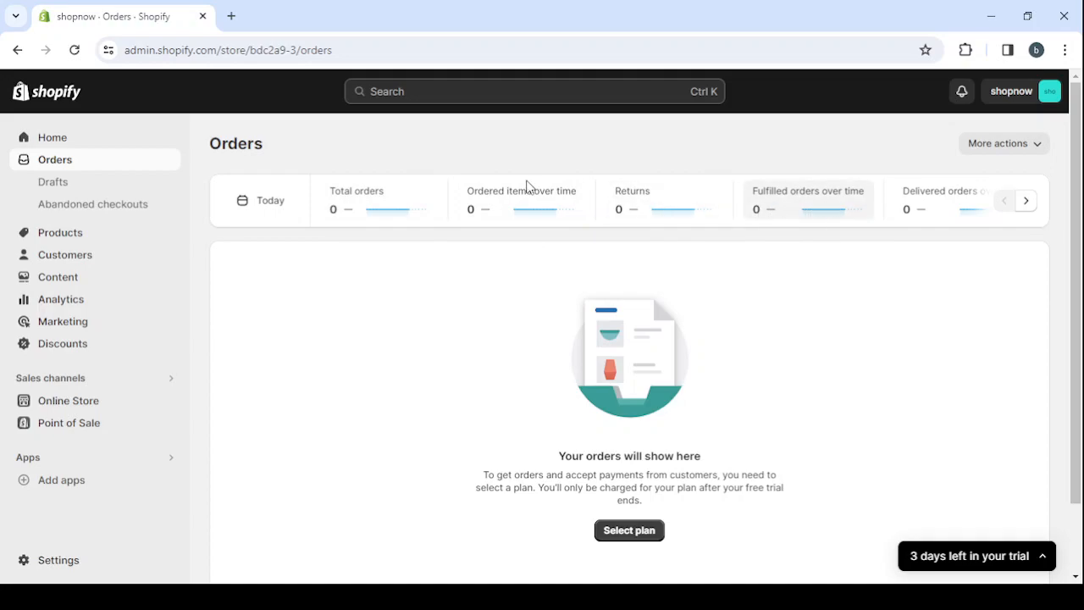
pyautogui.click(109, 242)
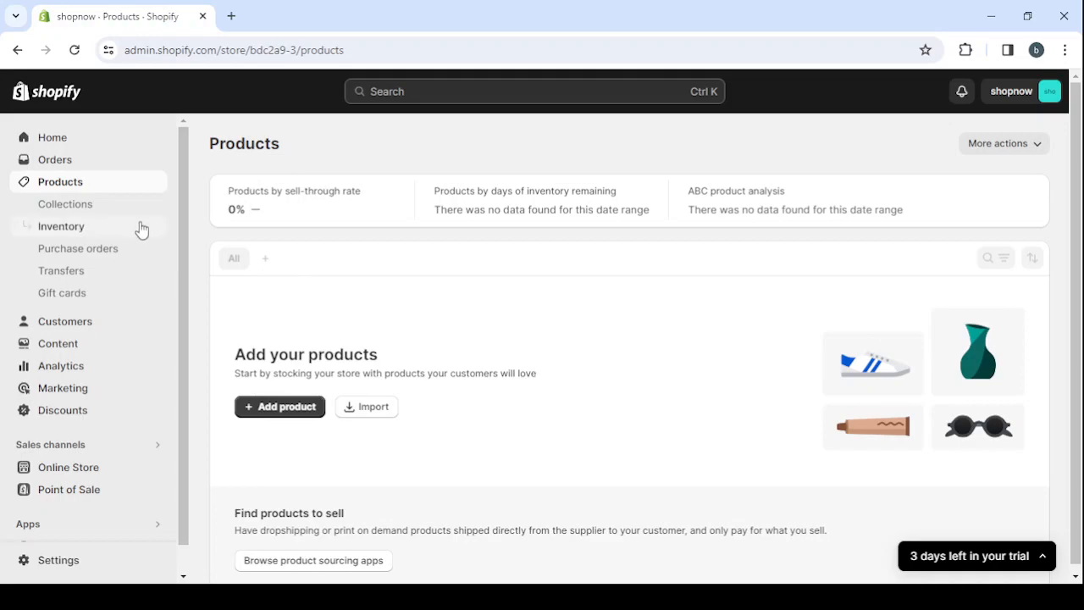
pyautogui.click(131, 473)
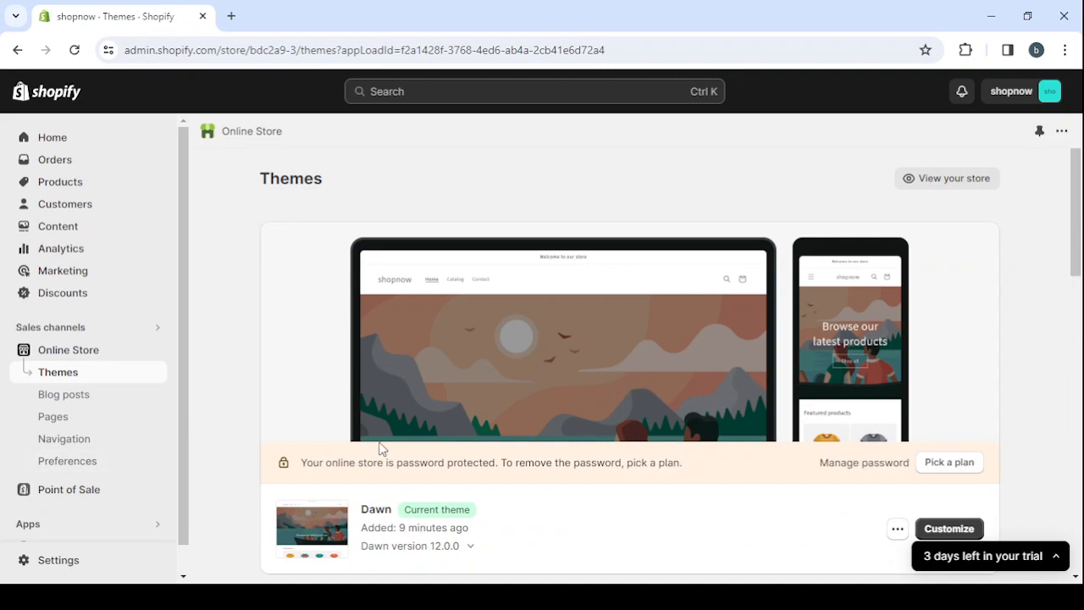
pyautogui.scroll(-1, 657, 385)
# View the live shopnow storefront, look over its whole home page, and return to the store's themes page
pyautogui.click(951, 190)
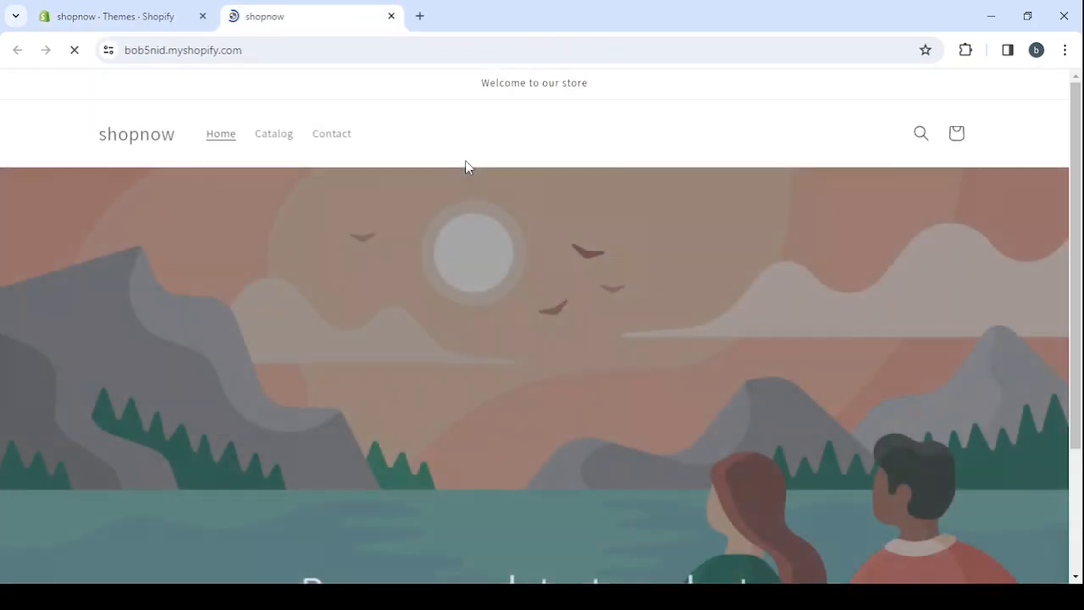
pyautogui.scroll(-4, 652, 325)
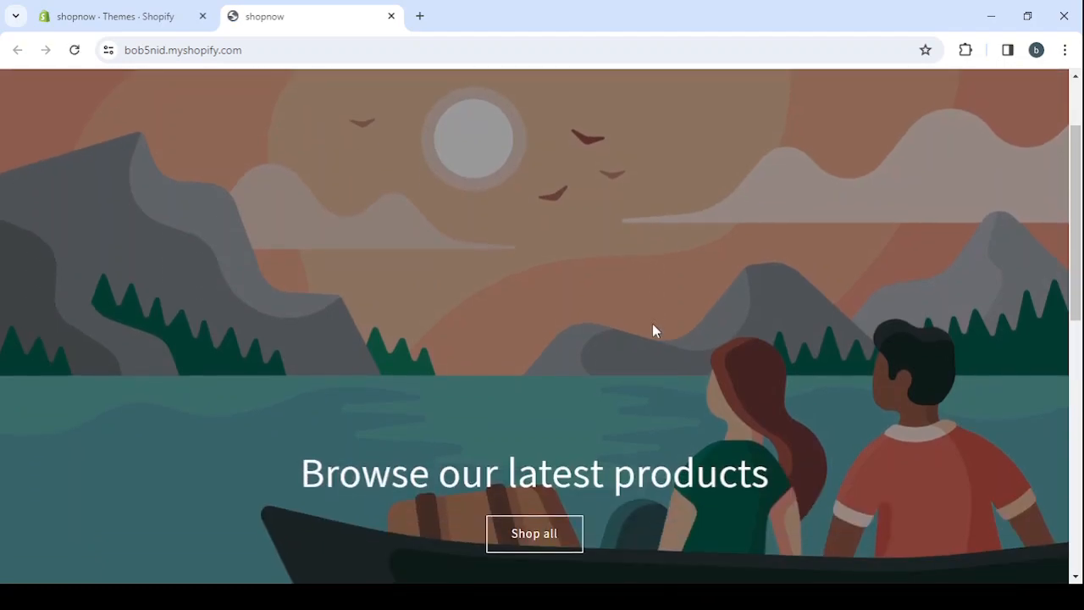
pyautogui.scroll(-5, 652, 331)
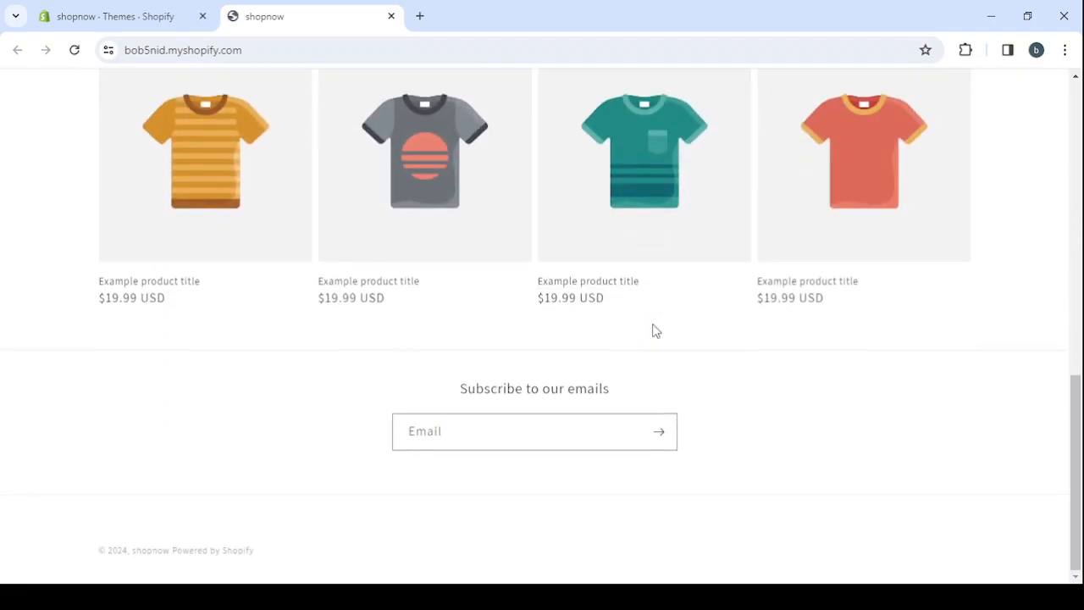
pyautogui.scroll(10, 652, 326)
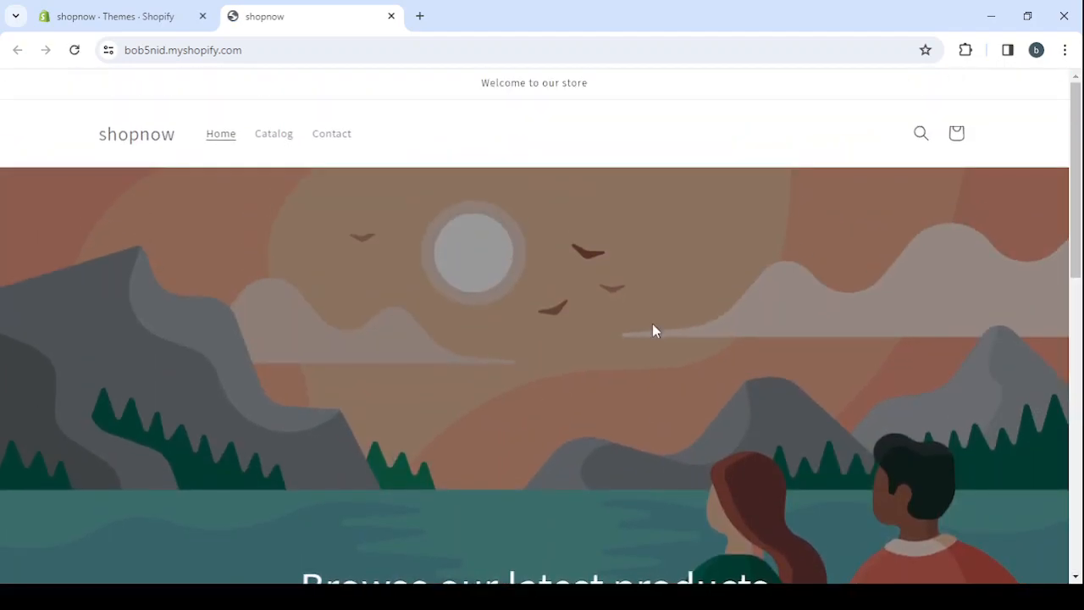
pyautogui.click(391, 16)
# Look through the theme library and popular free themes, and visit the Theme Store from the Explore more themes card
pyautogui.scroll(-3, 573, 341)
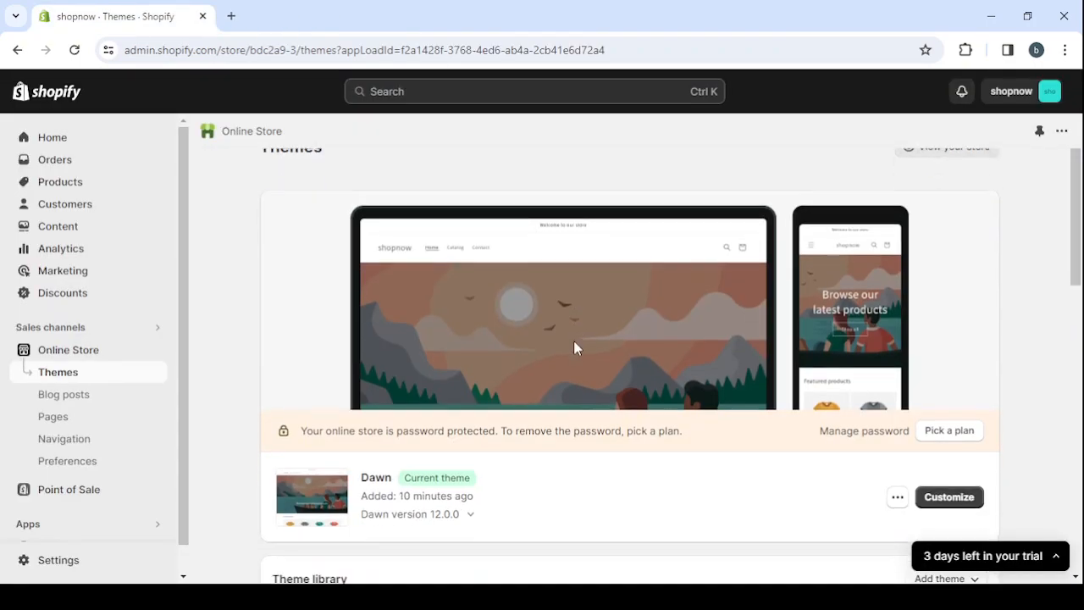
pyautogui.scroll(-10, 574, 345)
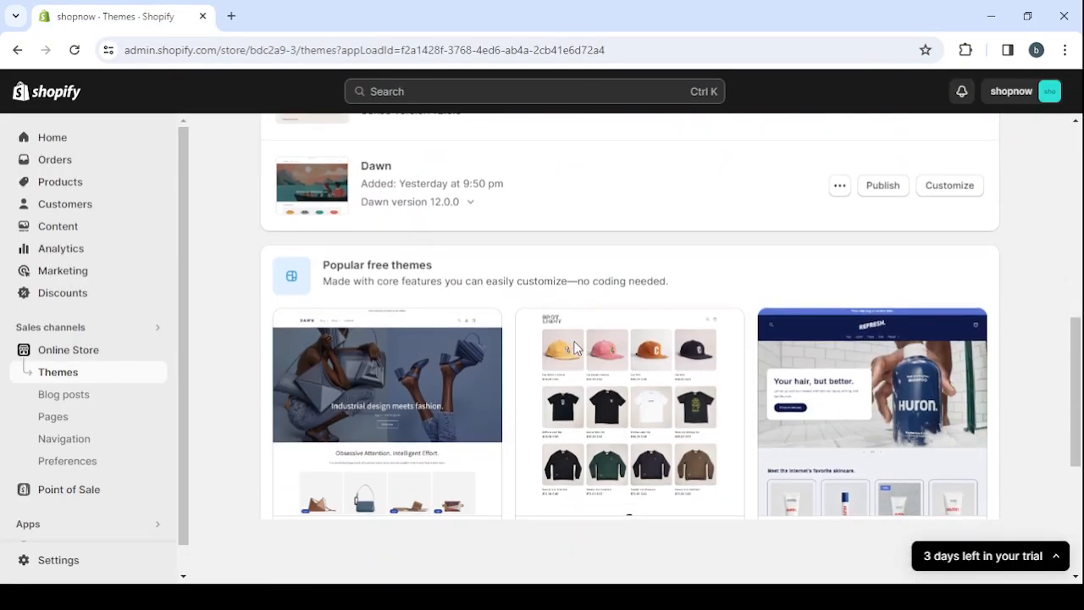
pyautogui.scroll(-2, 574, 345)
pyautogui.scroll(3, 575, 345)
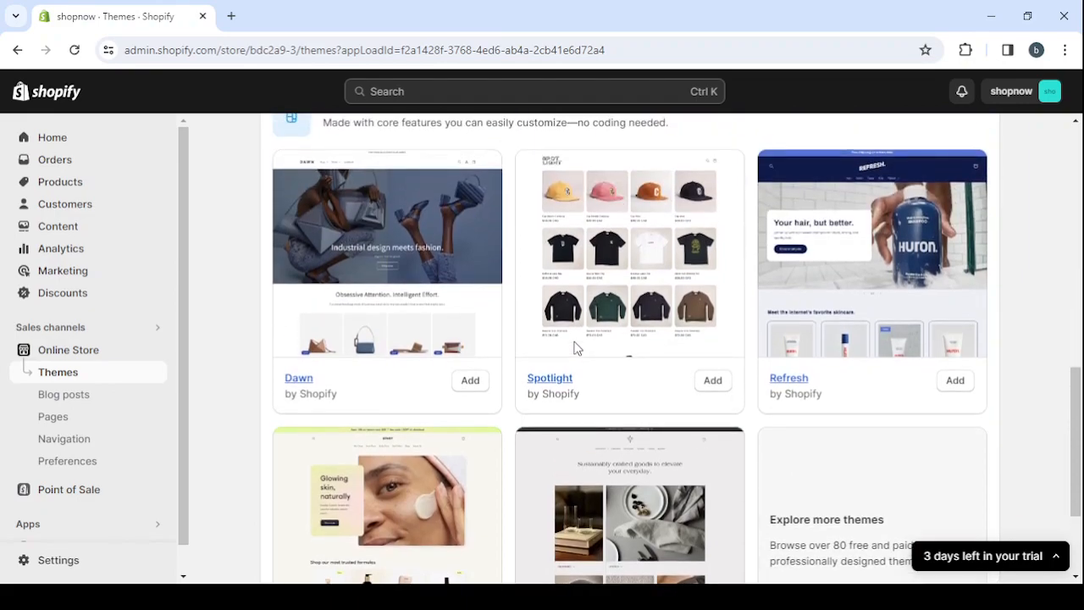
pyautogui.scroll(1, 576, 347)
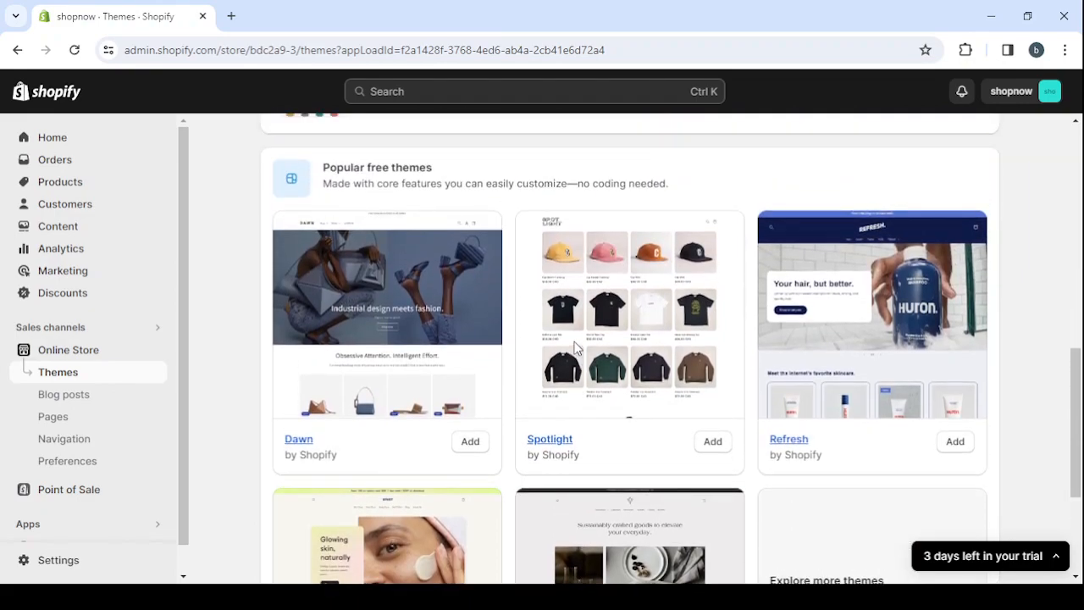
pyautogui.scroll(-5, 883, 406)
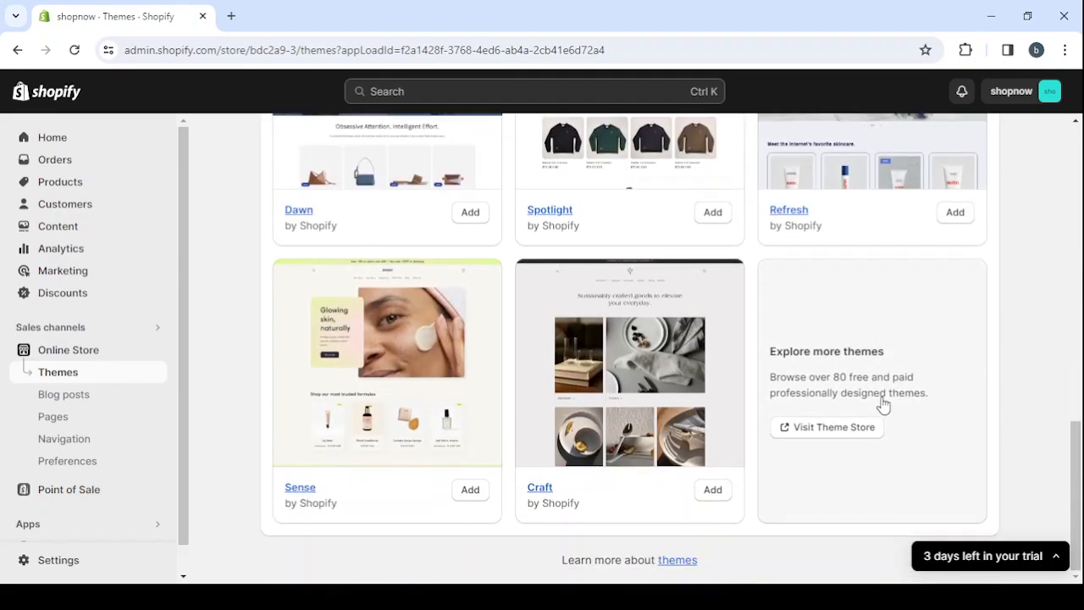
pyautogui.click(826, 432)
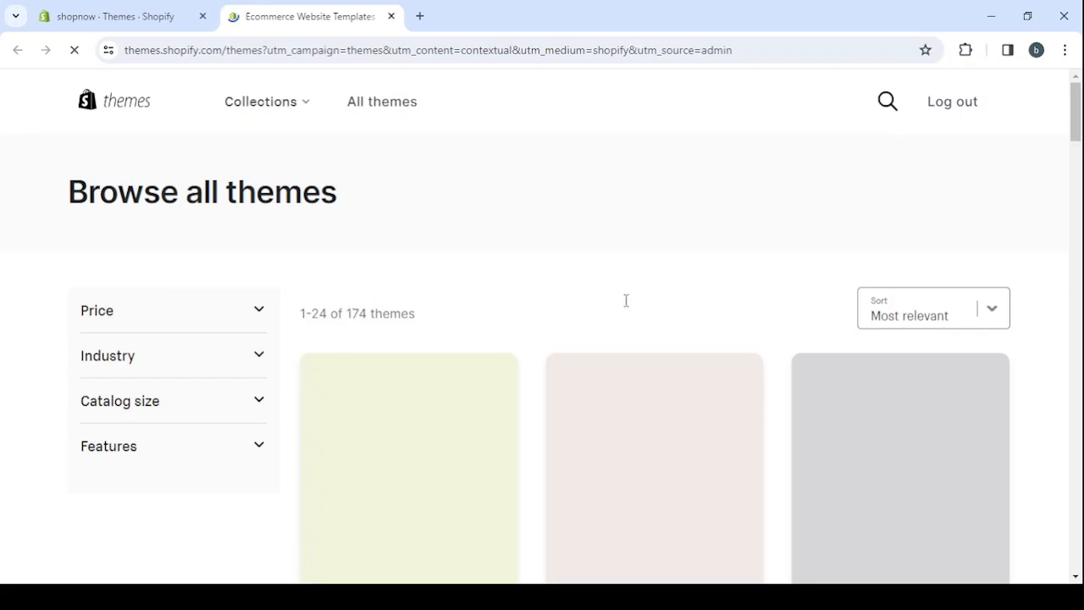
# Look over the full theme catalogue and its filter options, and filter the themes by the Free price
pyautogui.scroll(-4, 1052, 326)
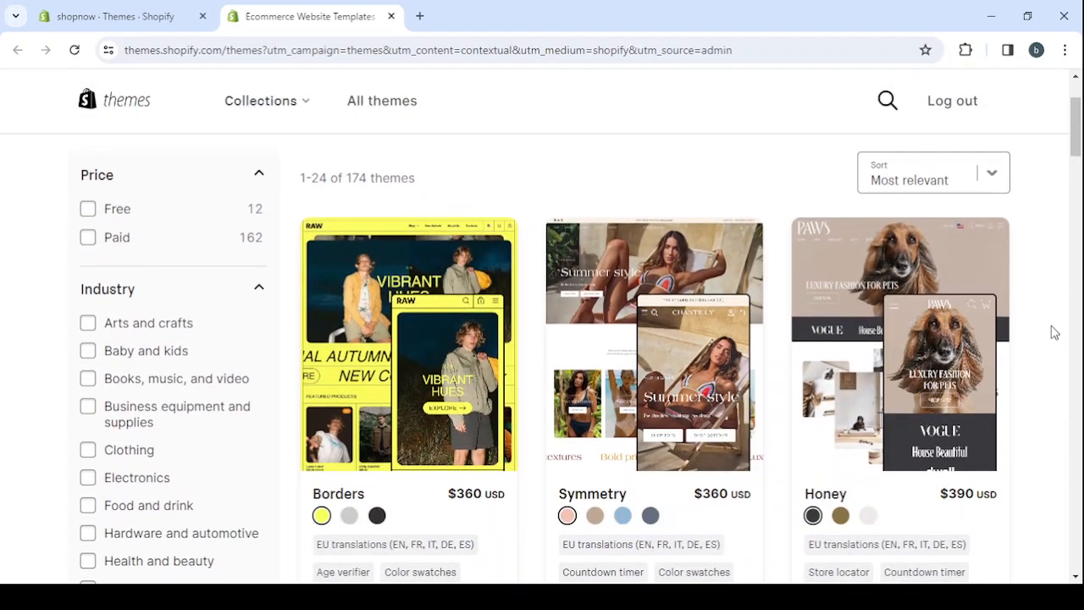
pyautogui.scroll(-4, 1053, 332)
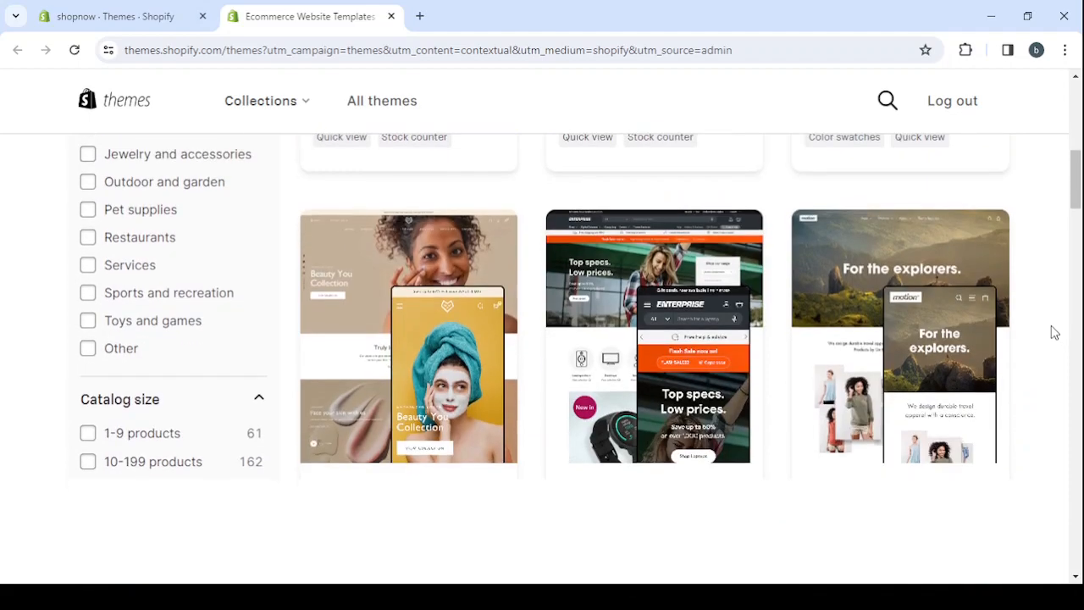
pyautogui.scroll(-5, 1052, 332)
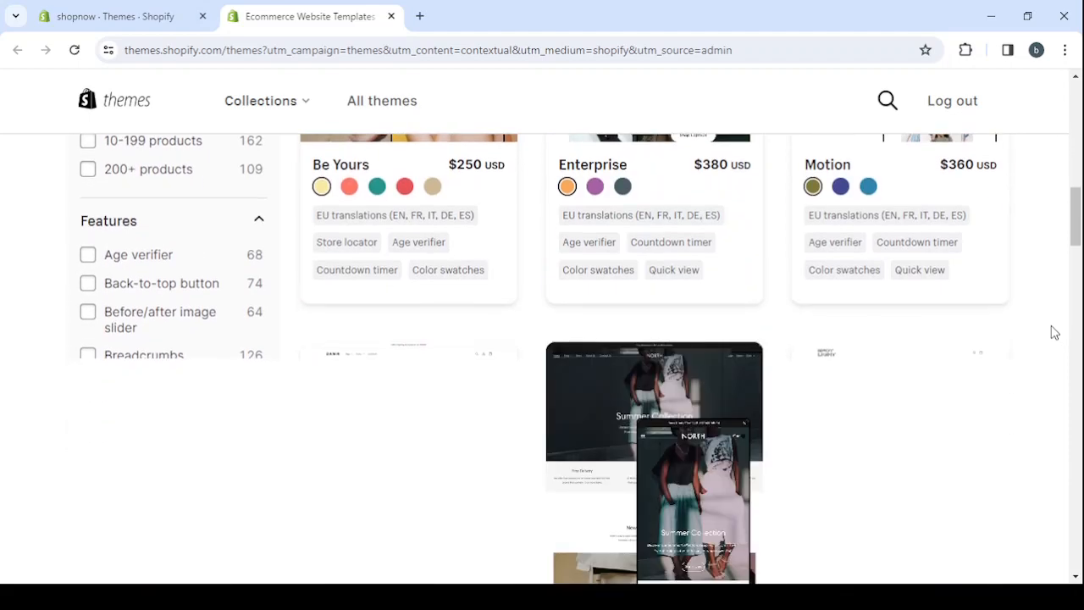
pyautogui.scroll(-1, 1052, 332)
pyautogui.scroll(-4, 1052, 332)
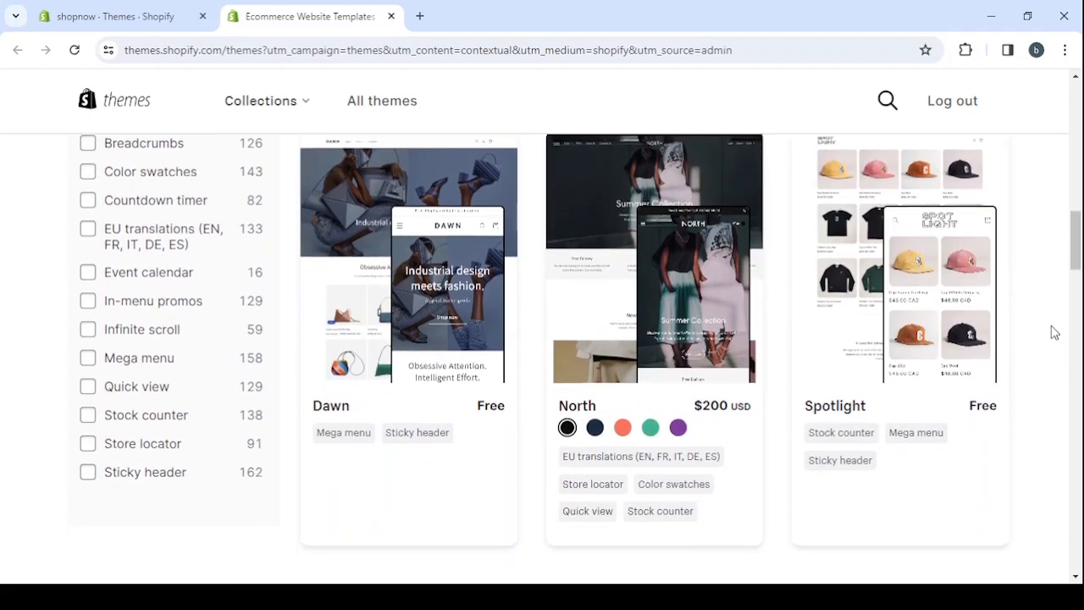
pyautogui.scroll(15, 1053, 331)
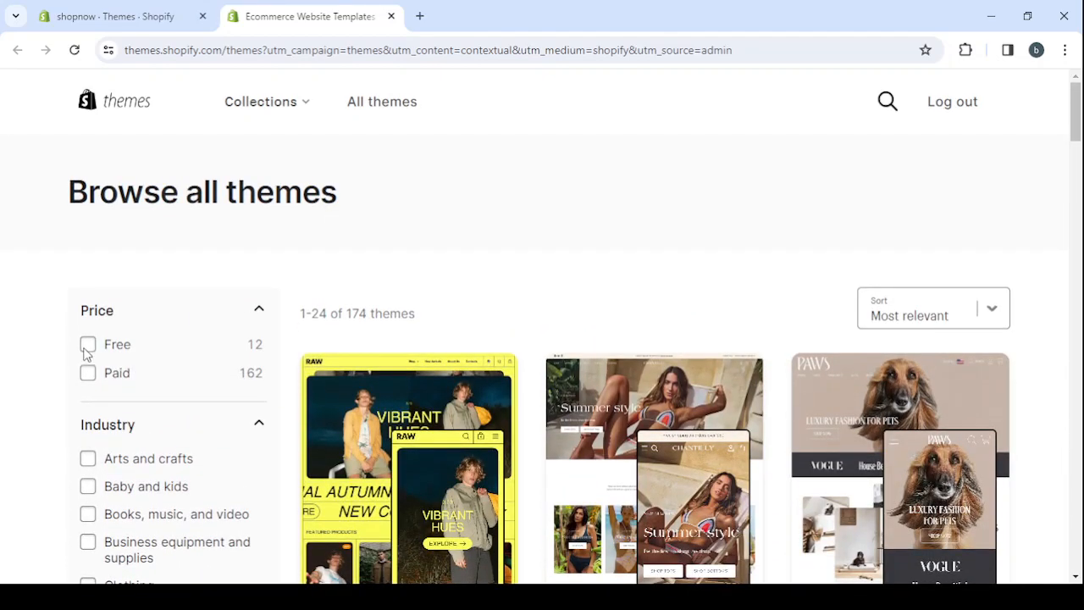
pyautogui.click(86, 349)
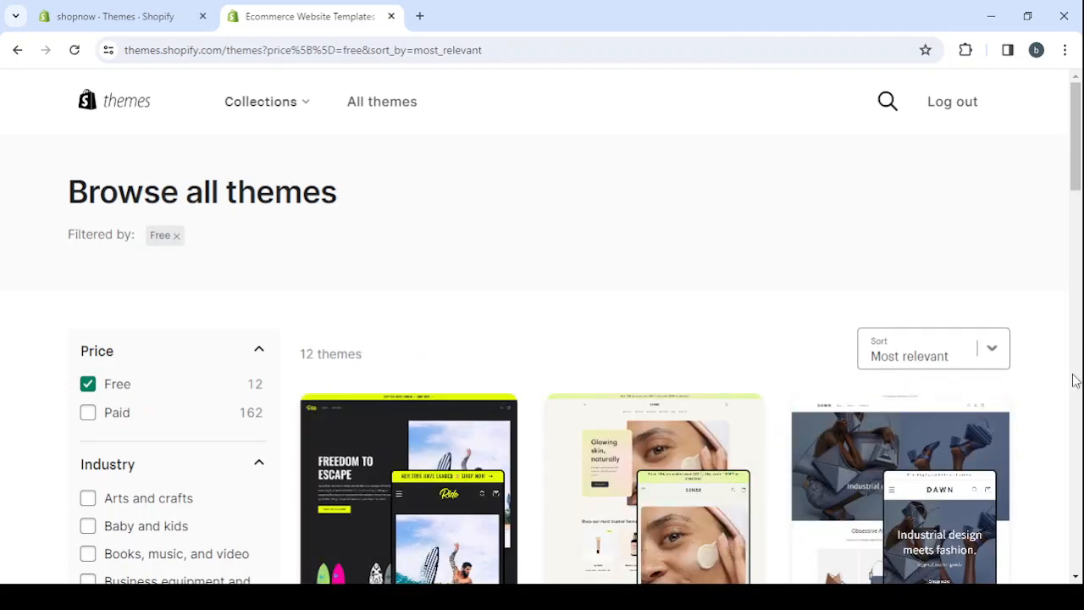
# Look through the free themes and open the details page of the Sense theme
pyautogui.scroll(-6, 1073, 379)
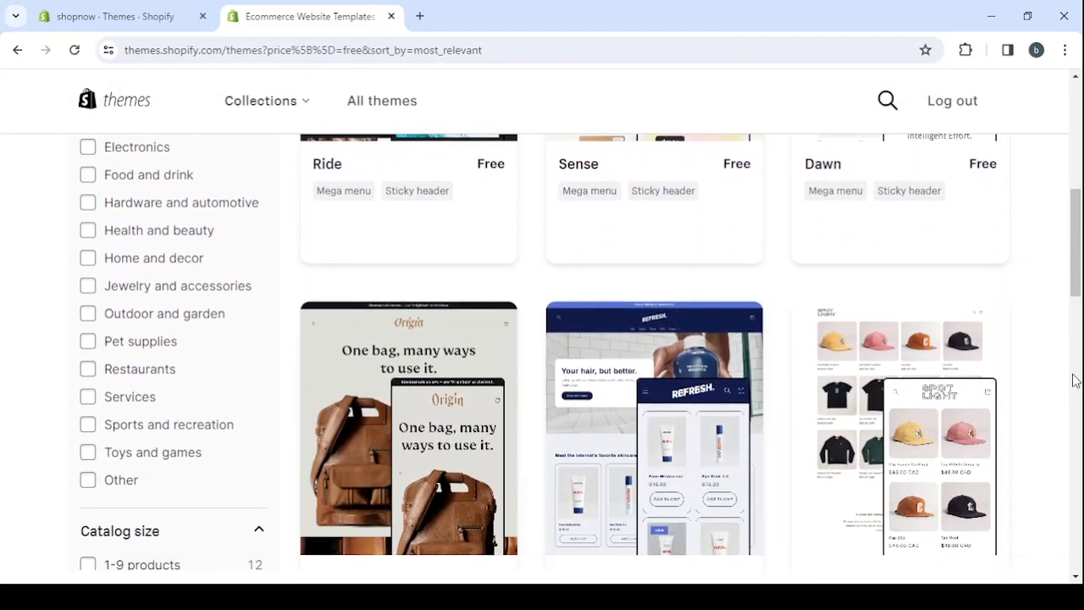
pyautogui.scroll(-2, 1073, 379)
pyautogui.scroll(-2, 1074, 379)
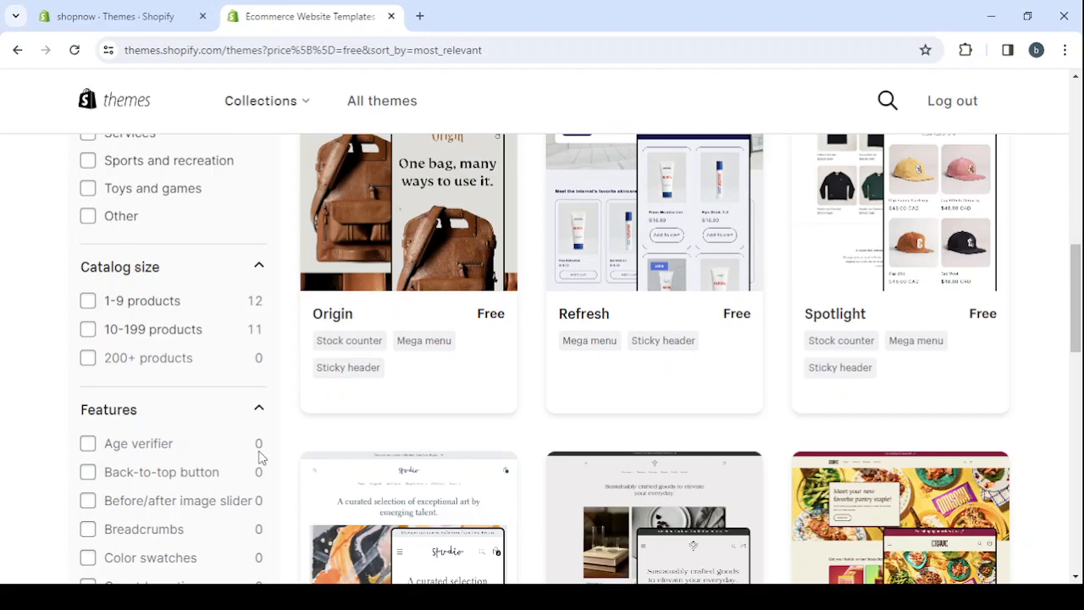
pyautogui.scroll(2, 839, 327)
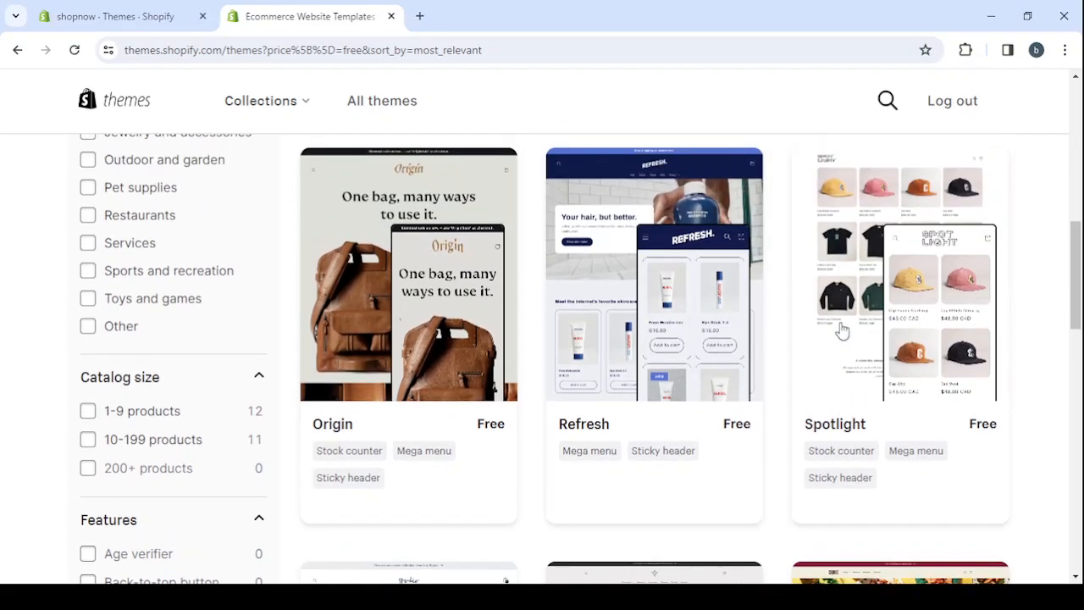
pyautogui.scroll(3, 841, 330)
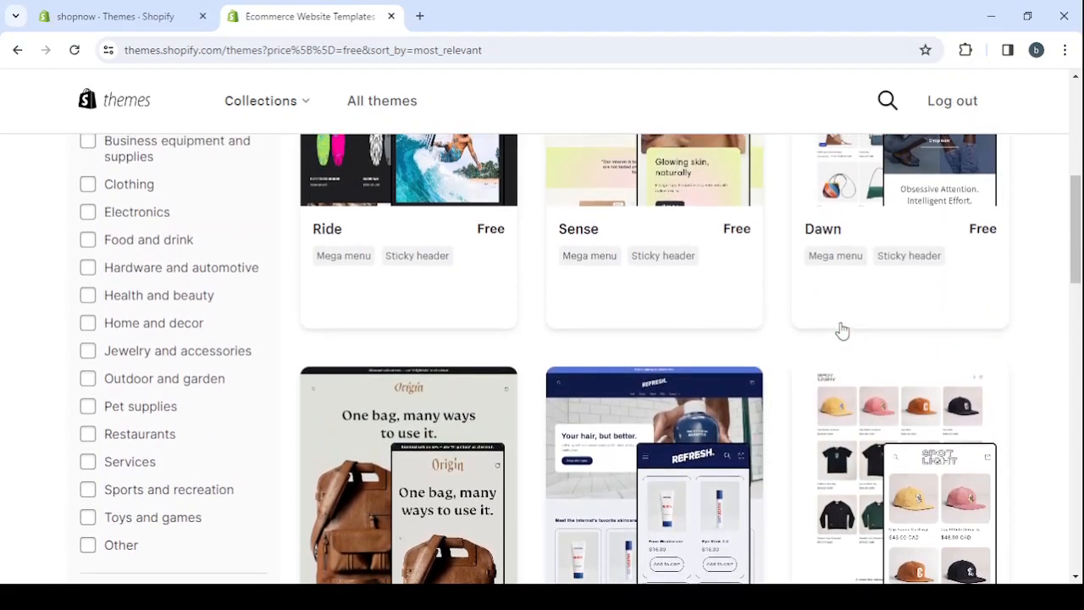
pyautogui.scroll(2, 841, 330)
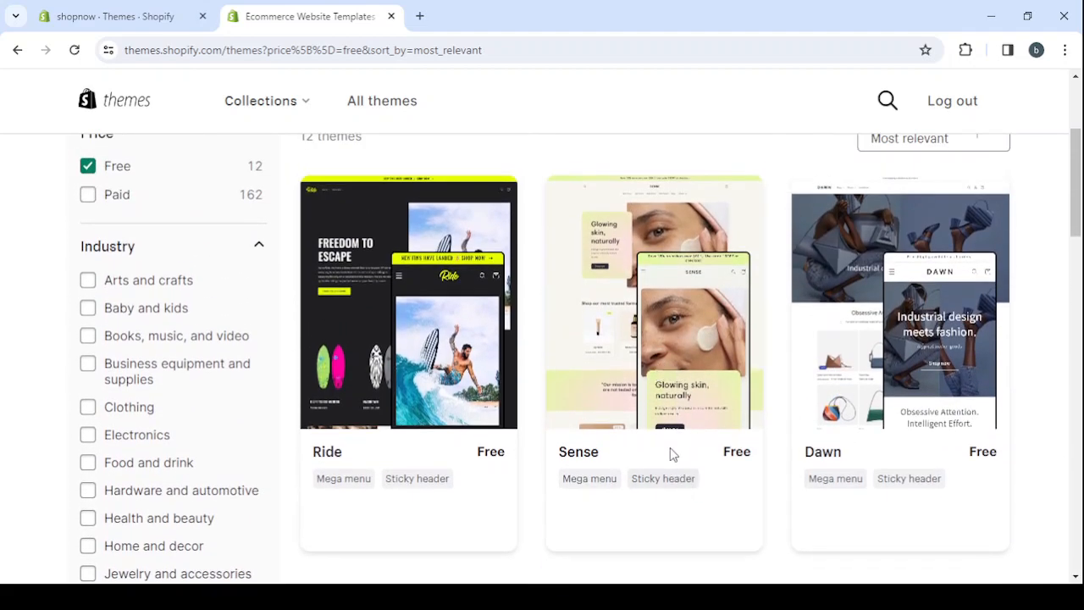
pyautogui.click(602, 357)
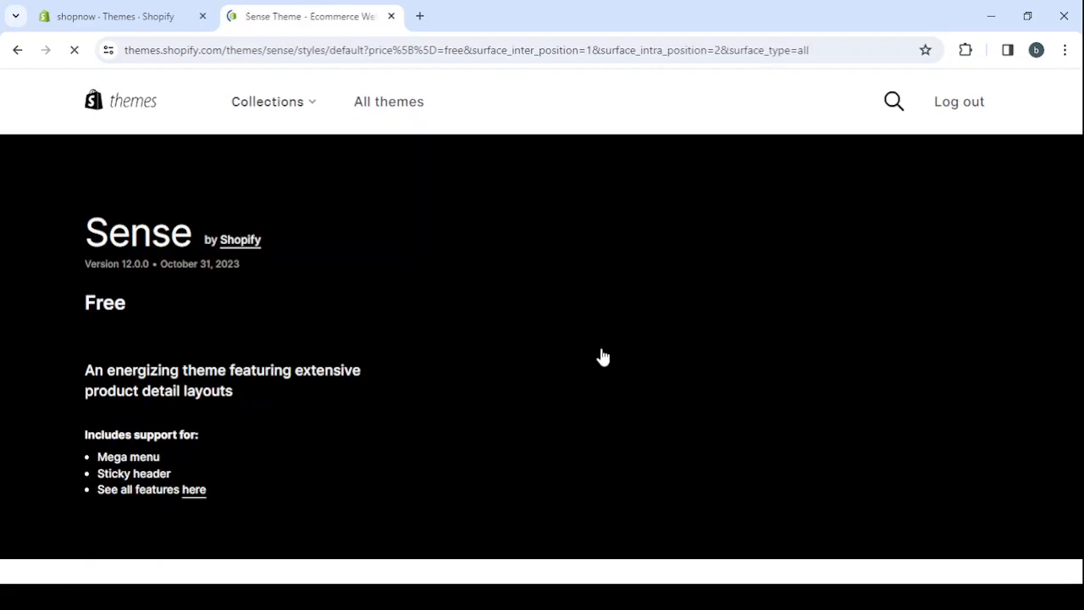
# Open the demo store of the Sense theme and look over its home page and featured products
pyautogui.scroll(-3, 317, 430)
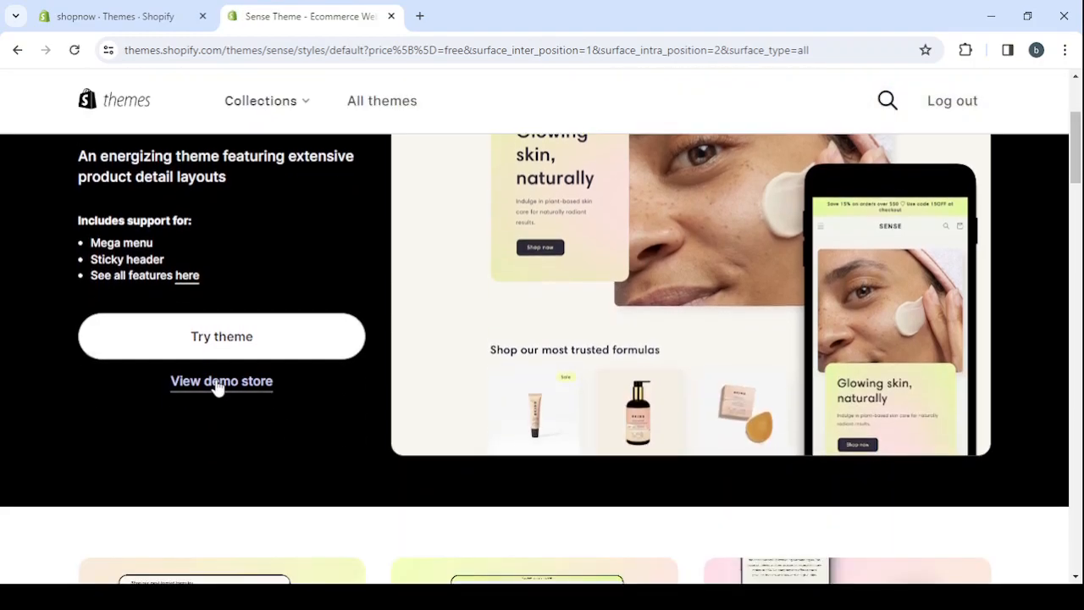
pyautogui.click(219, 389)
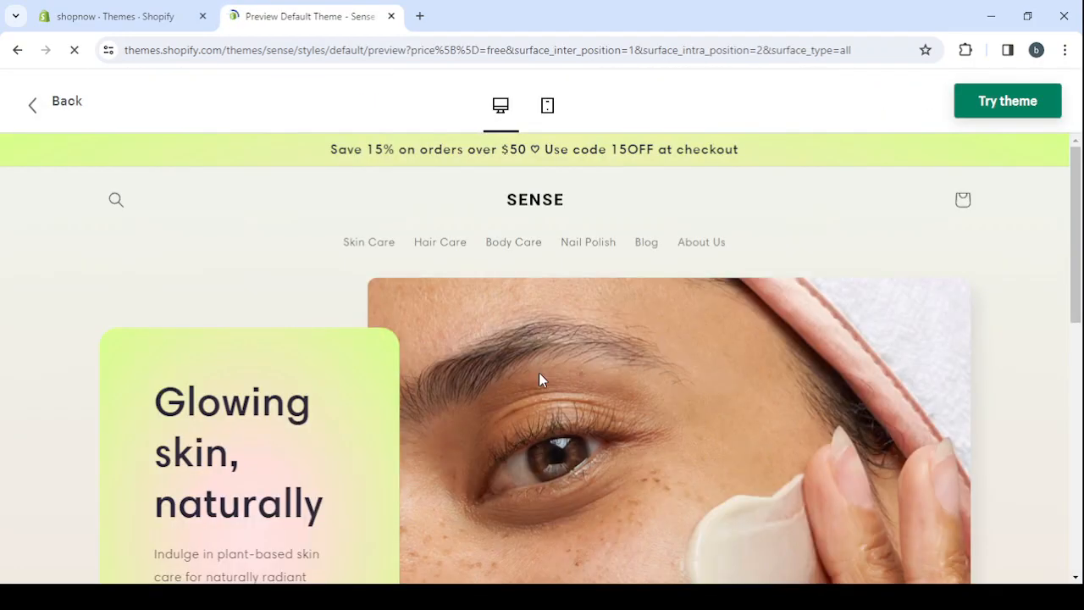
pyautogui.scroll(-4, 825, 380)
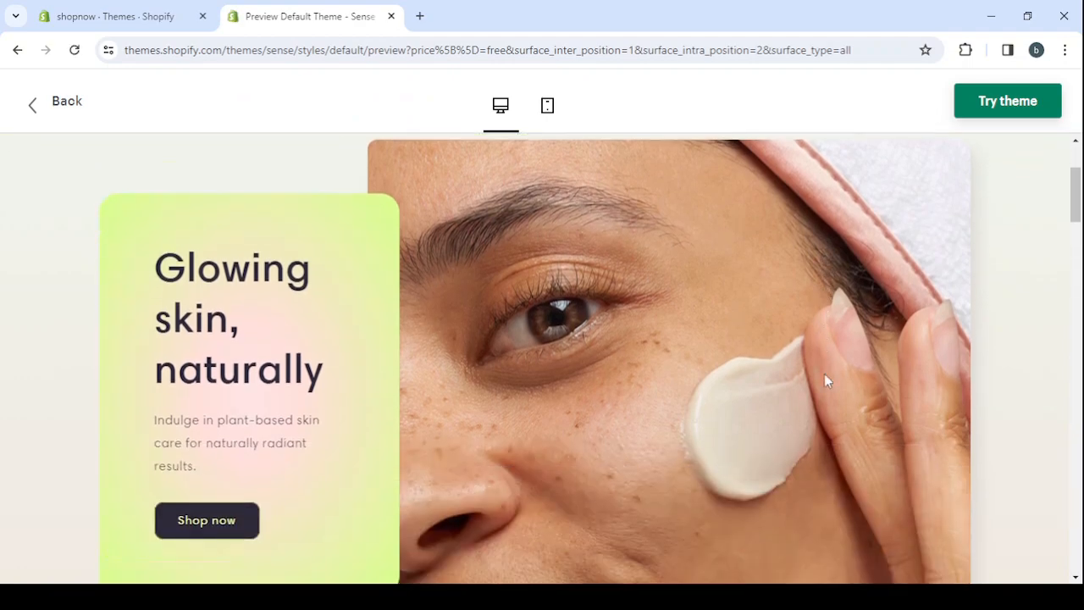
pyautogui.scroll(3, 826, 378)
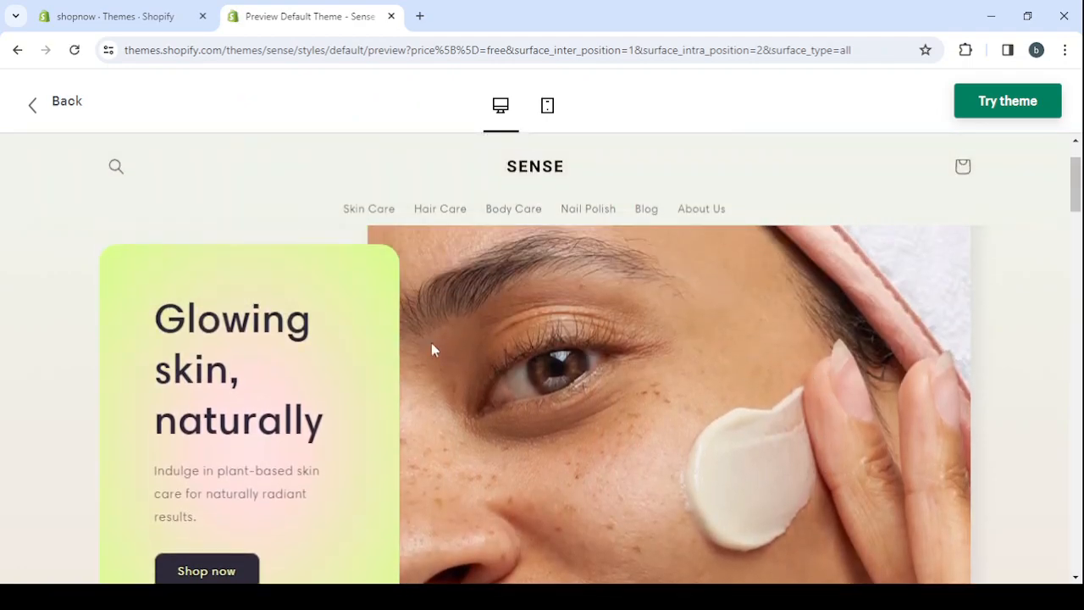
pyautogui.scroll(-7, 714, 388)
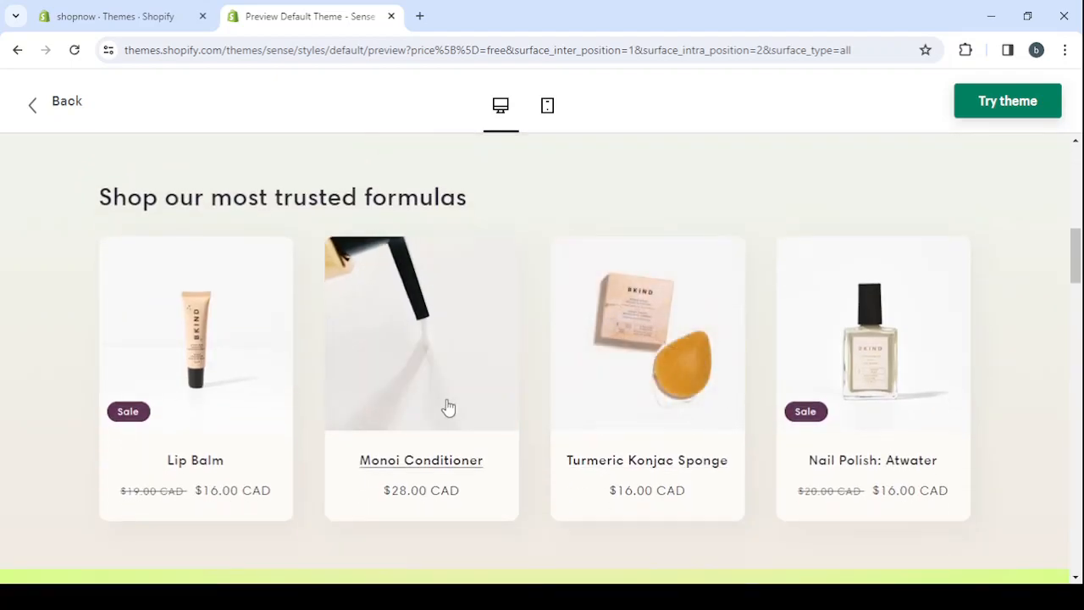
# Look over the rest of the Sense demo, add the theme to the store, and close the old Themes tab and the expanded trial notice
pyautogui.scroll(-2, 446, 407)
pyautogui.scroll(-7, 448, 407)
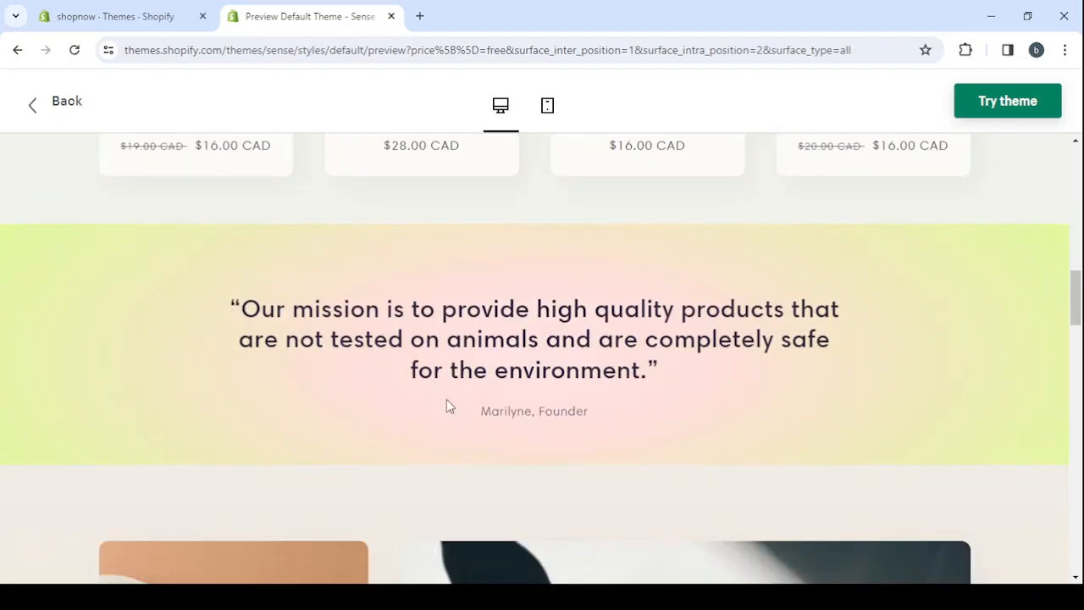
pyautogui.scroll(10, 448, 408)
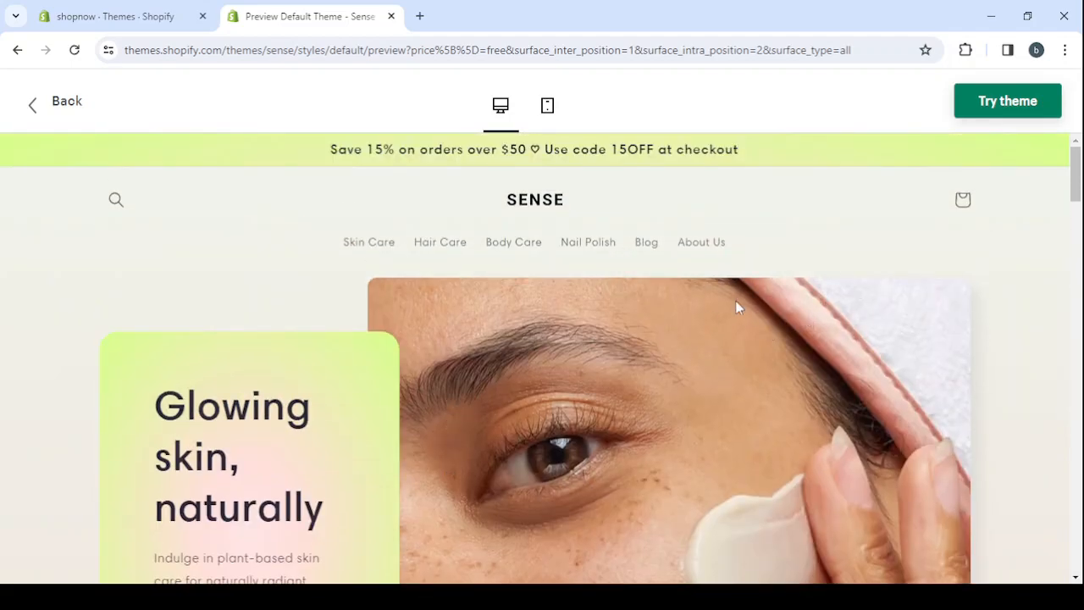
pyautogui.click(999, 112)
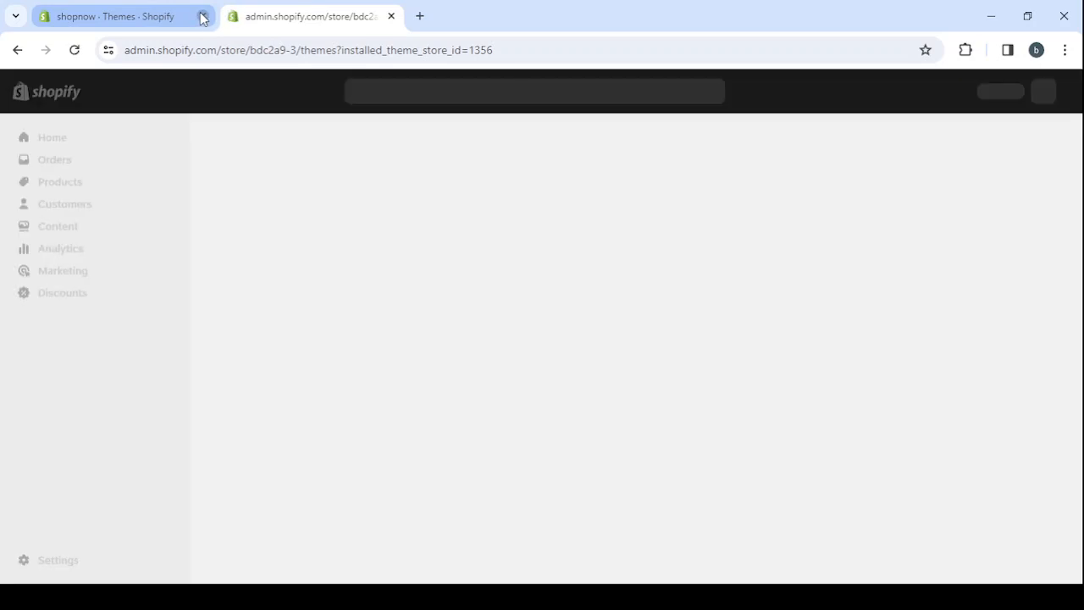
pyautogui.click(203, 17)
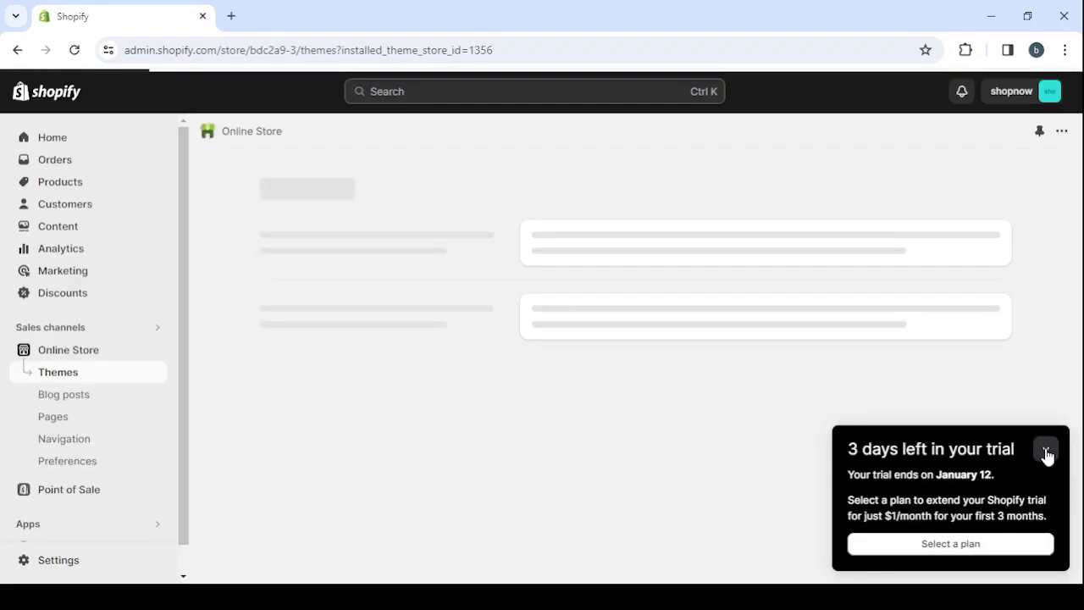
pyautogui.click(1046, 449)
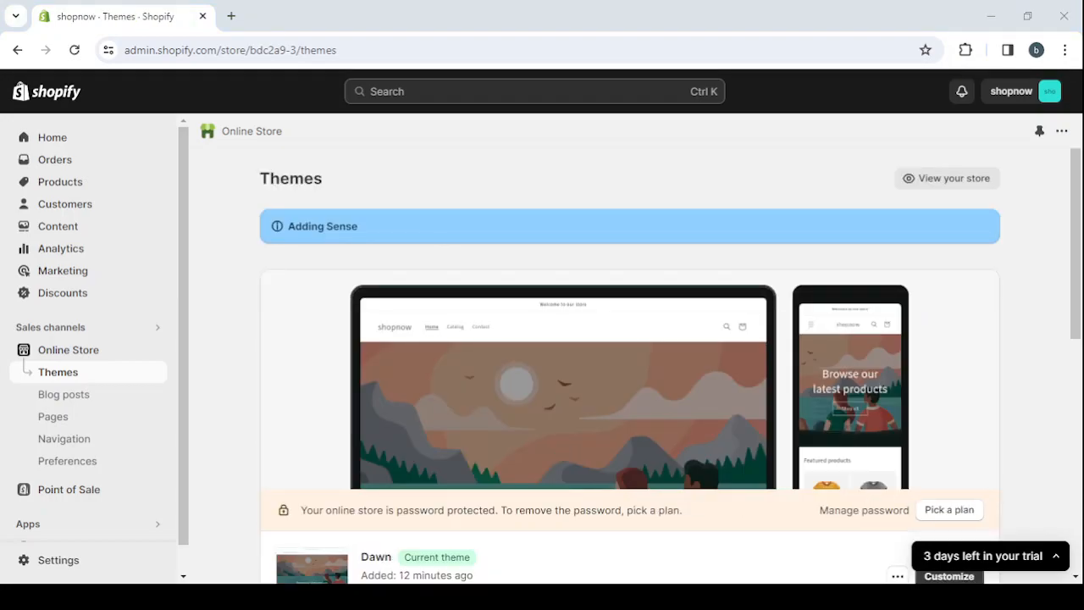
# Publish the just added Sense theme from the theme library in place of the current Dawn theme
pyautogui.scroll(-5, 900, 282)
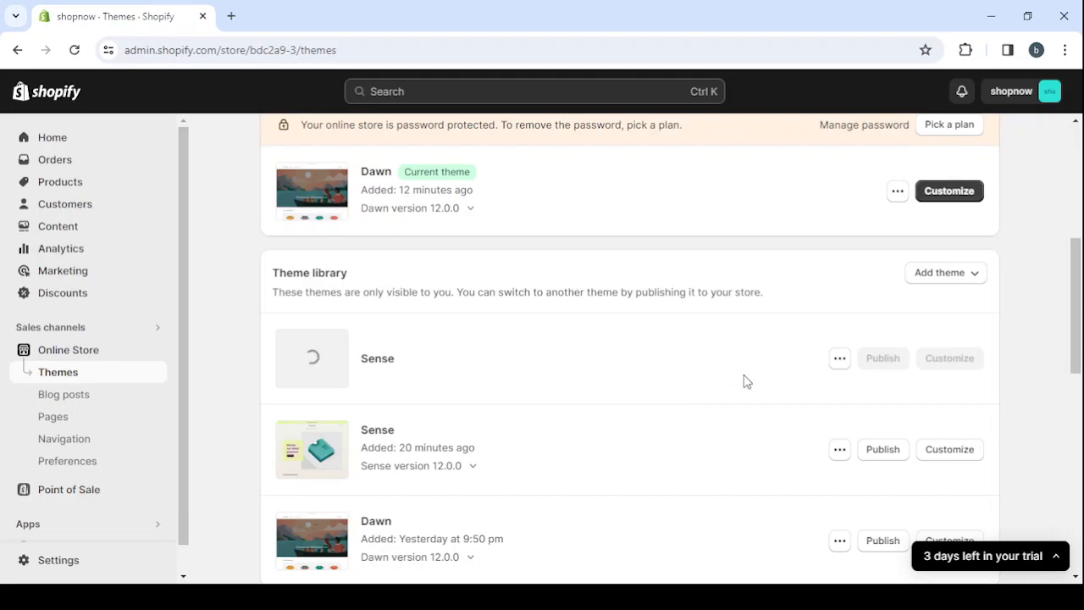
pyautogui.scroll(2, 744, 381)
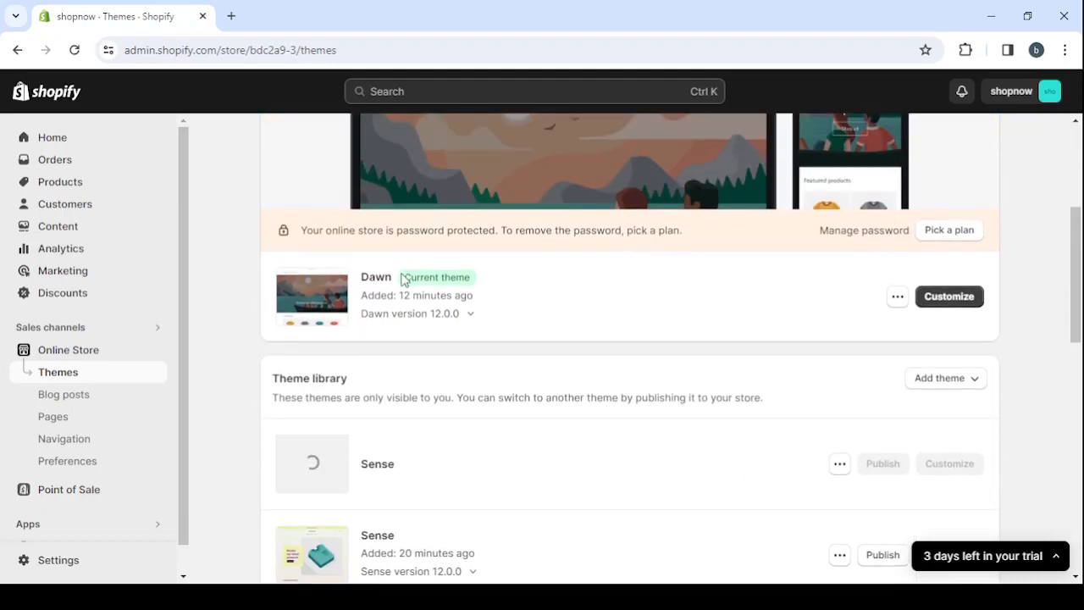
pyautogui.scroll(-2, 672, 310)
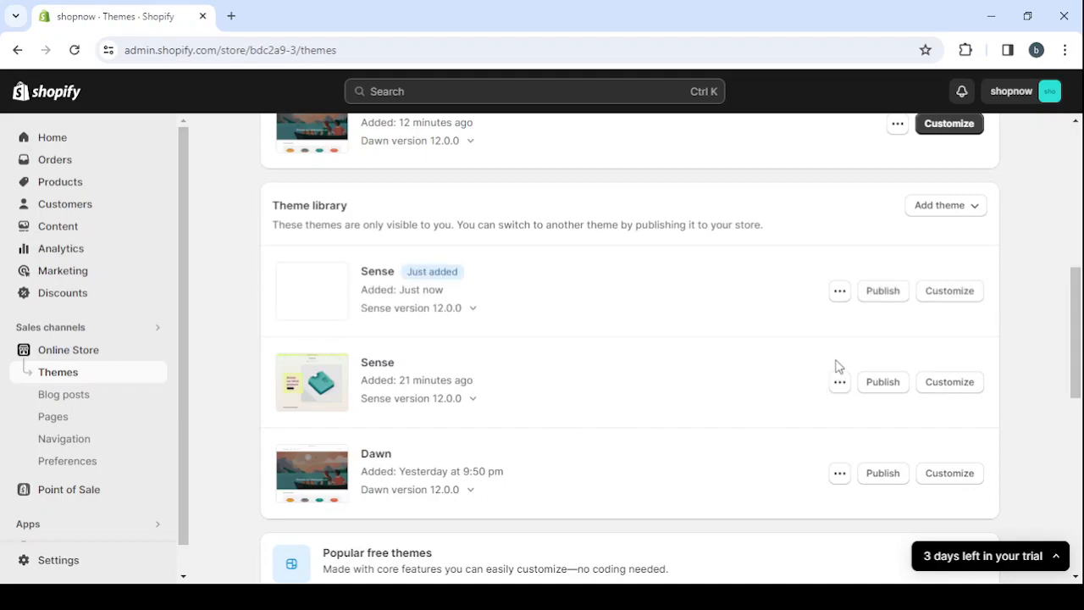
pyautogui.click(883, 295)
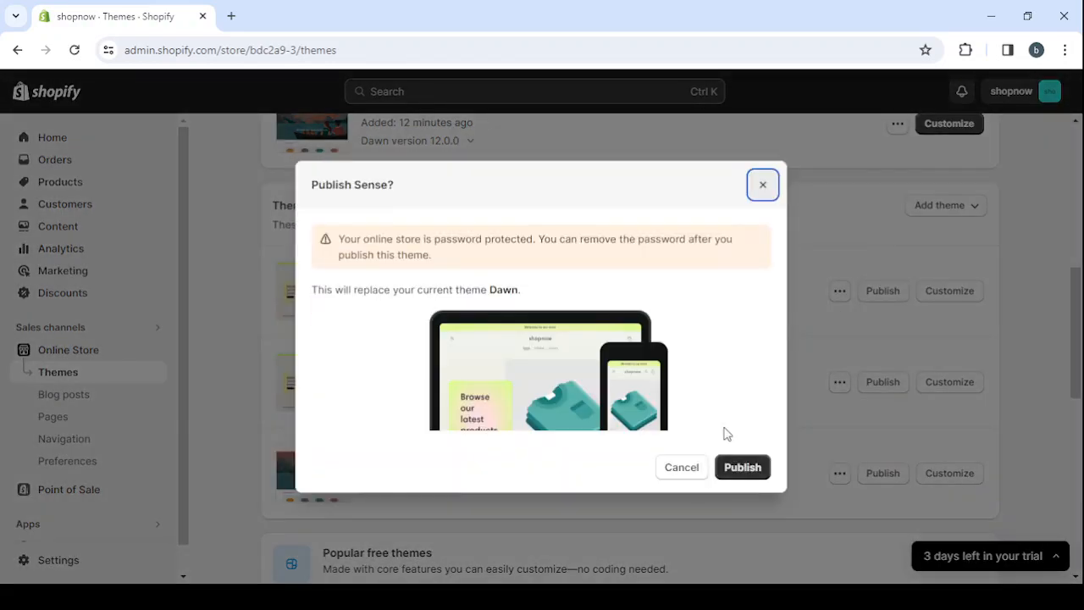
pyautogui.click(740, 468)
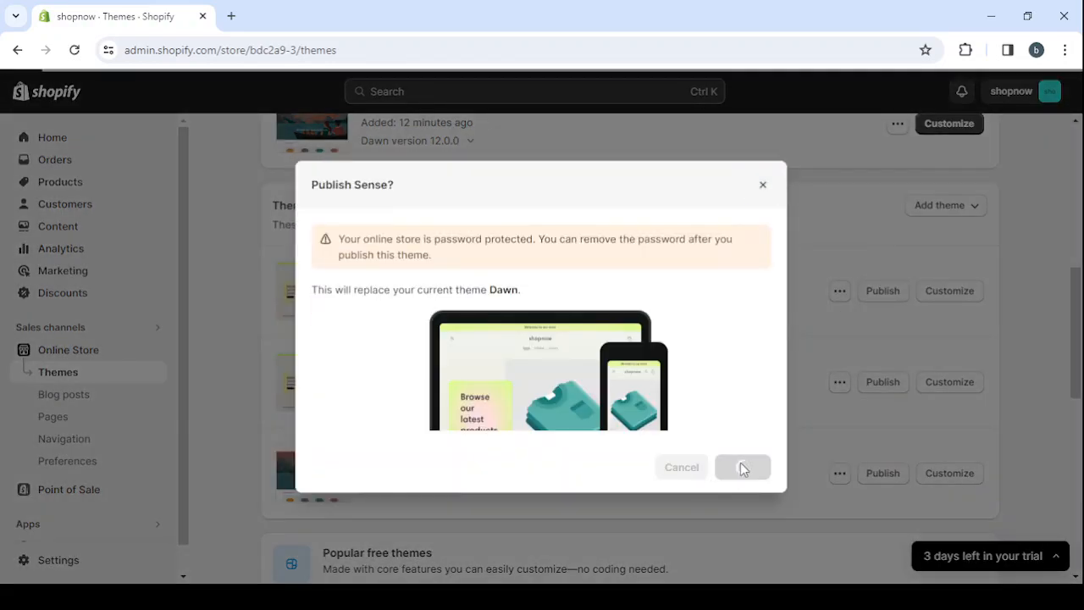
pyautogui.scroll(5, 649, 270)
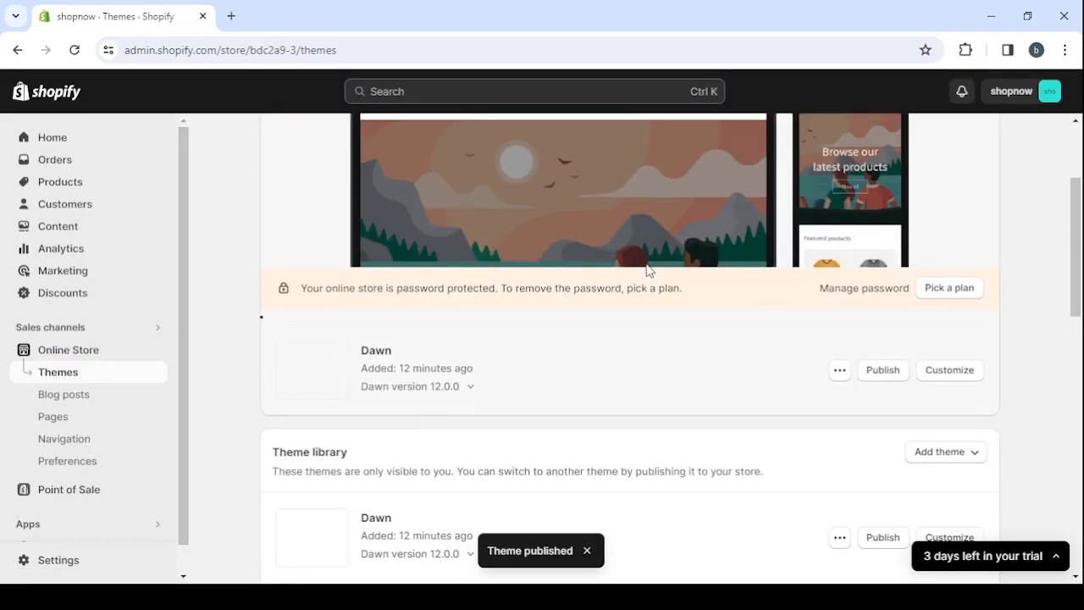
pyautogui.scroll(-1, 649, 270)
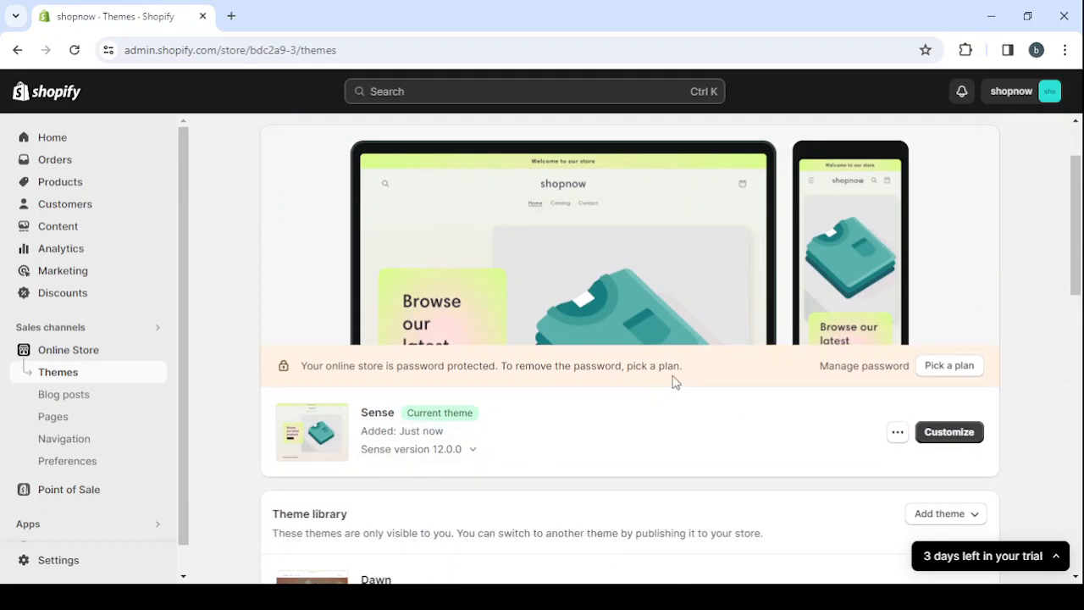
# Open the Sense theme for customizing, look over the home page preview, and bring up the announcement bar's settings
pyautogui.click(949, 433)
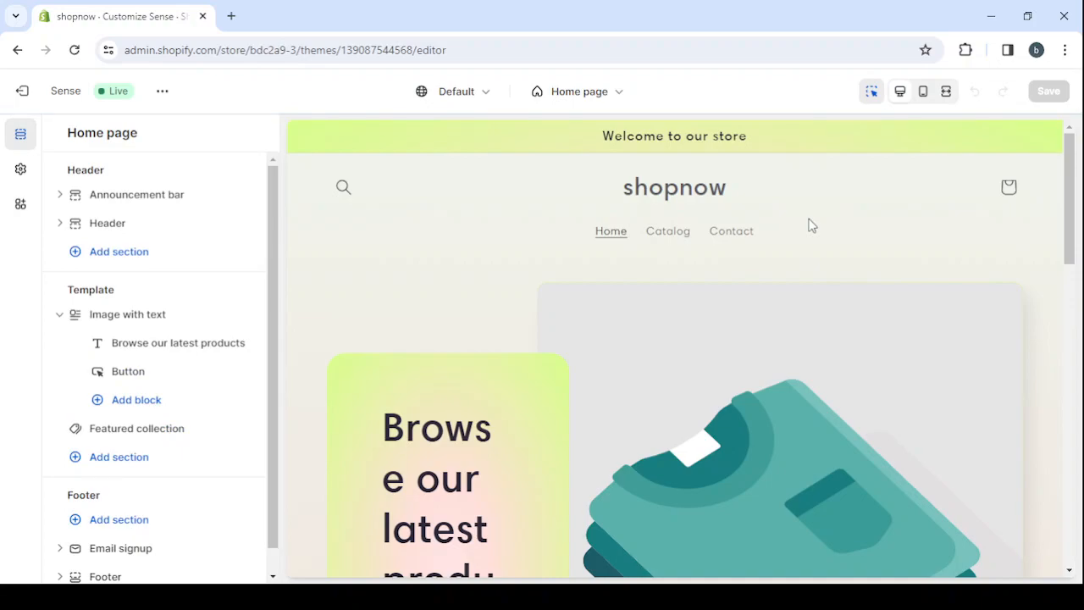
pyautogui.scroll(-2, 810, 225)
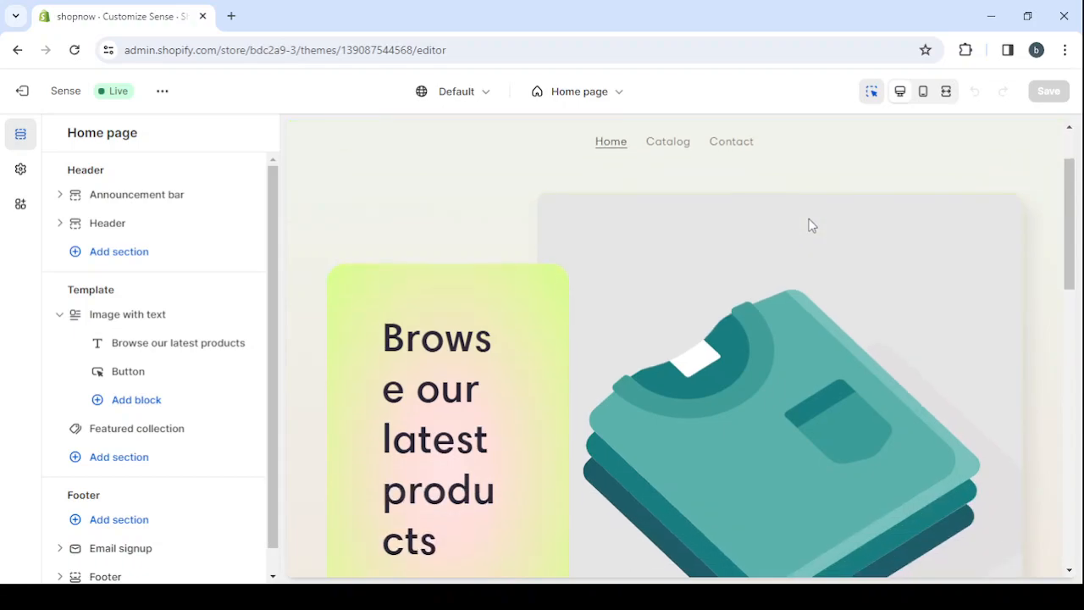
pyautogui.scroll(2, 682, 264)
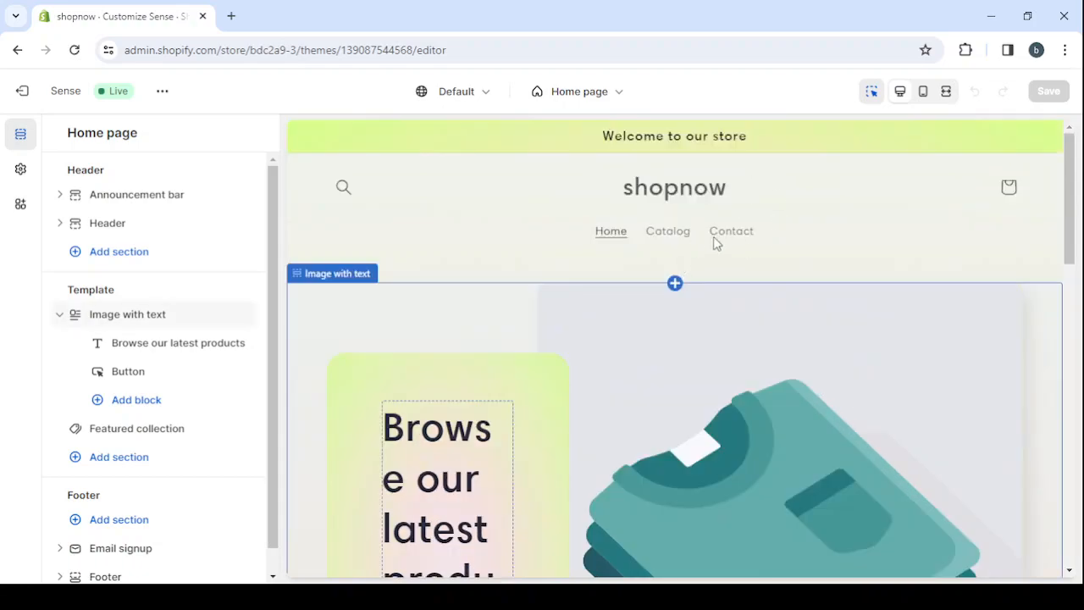
pyautogui.click(765, 136)
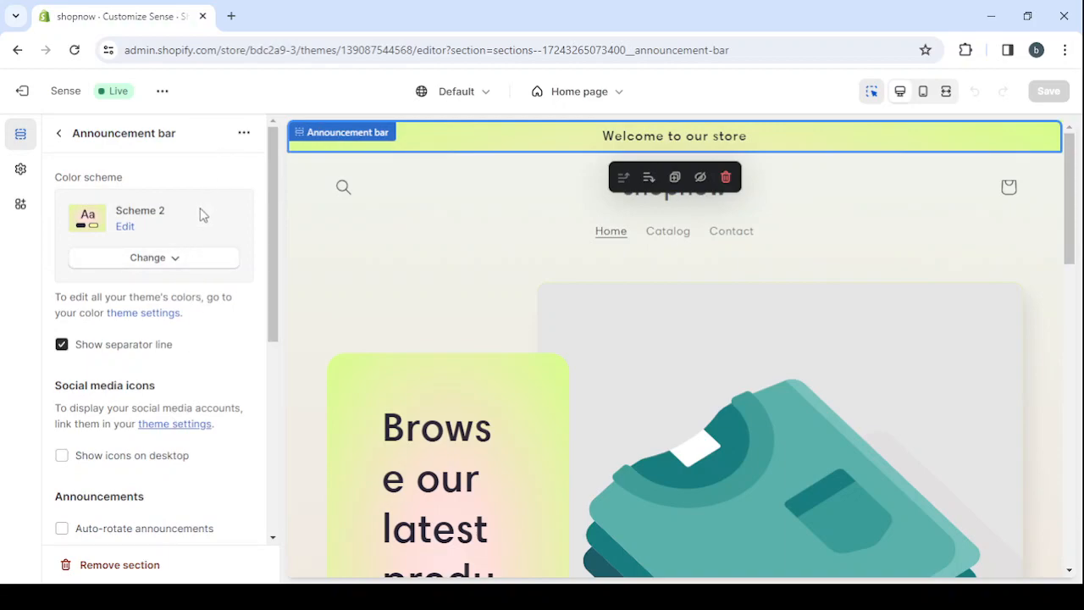
# Try color schemes 4 and 5 on the announcement bar, and return it to Scheme 2
pyautogui.click(176, 265)
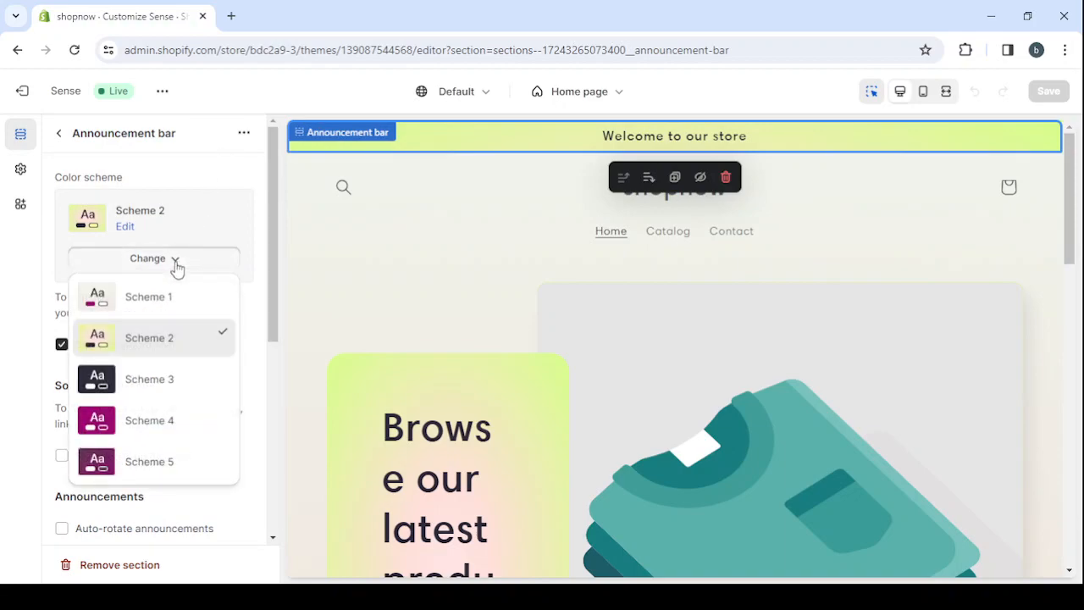
pyautogui.click(157, 415)
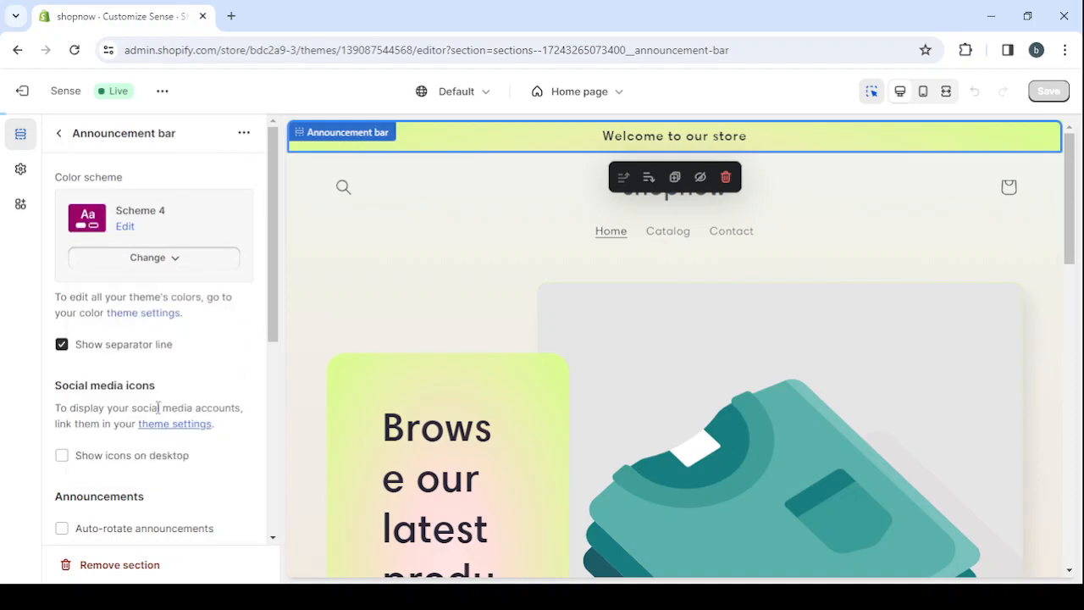
pyautogui.click(155, 259)
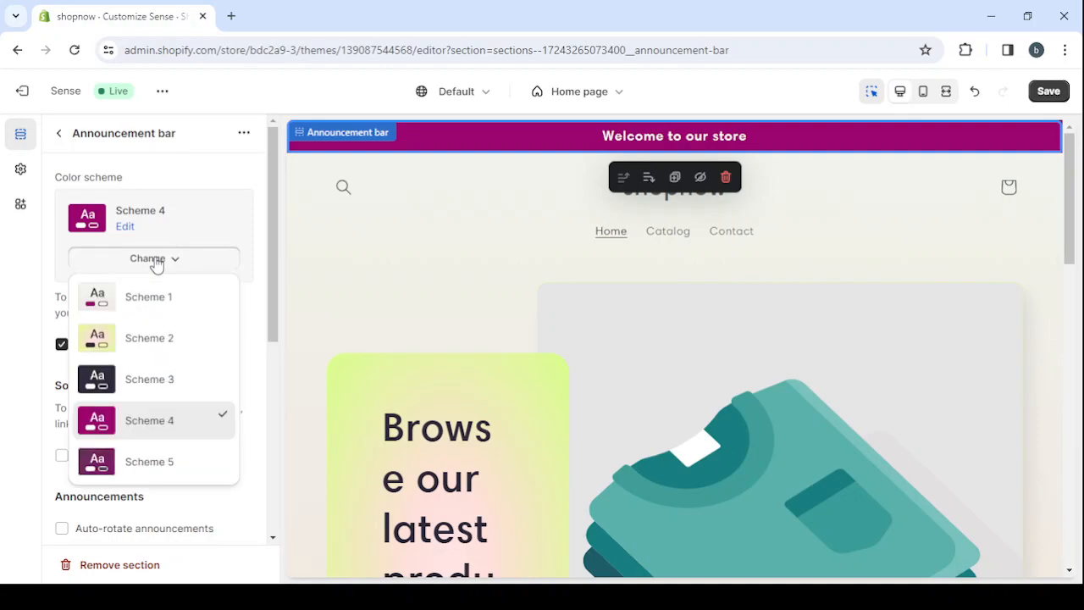
pyautogui.click(127, 461)
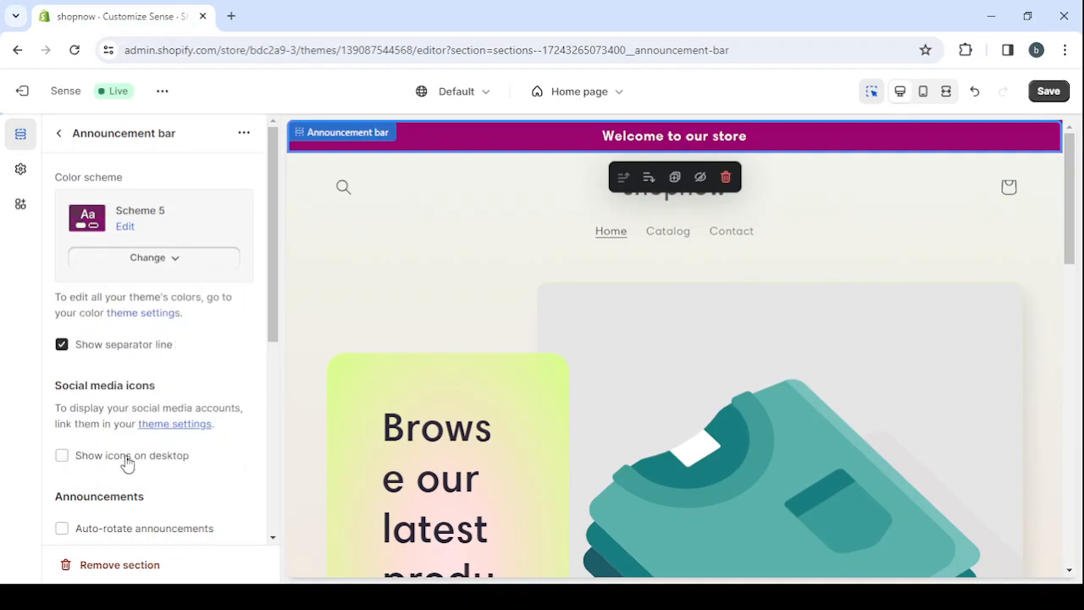
pyautogui.click(161, 264)
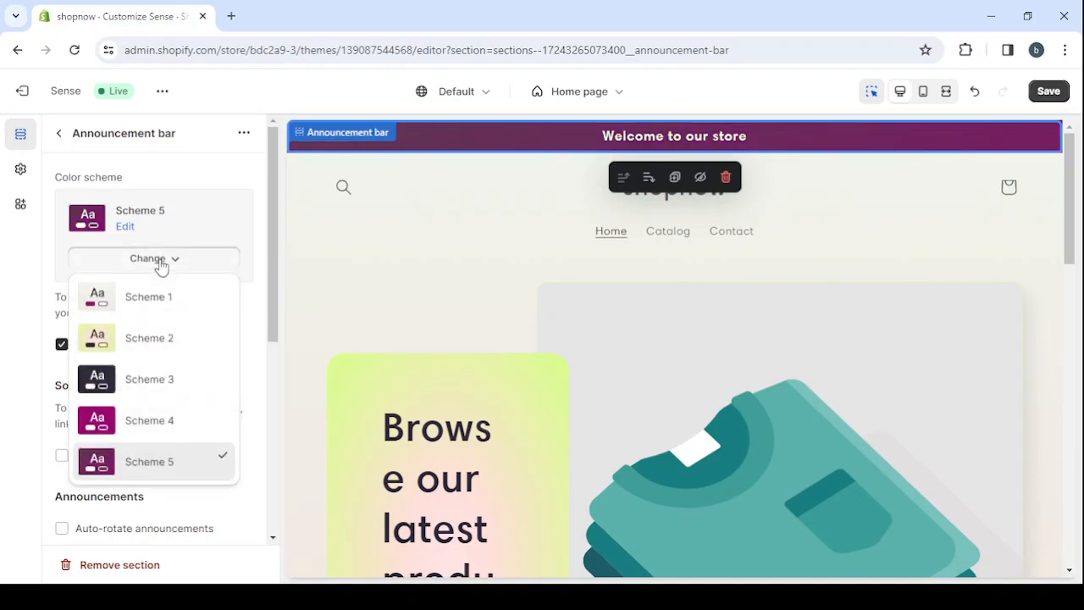
pyautogui.click(152, 339)
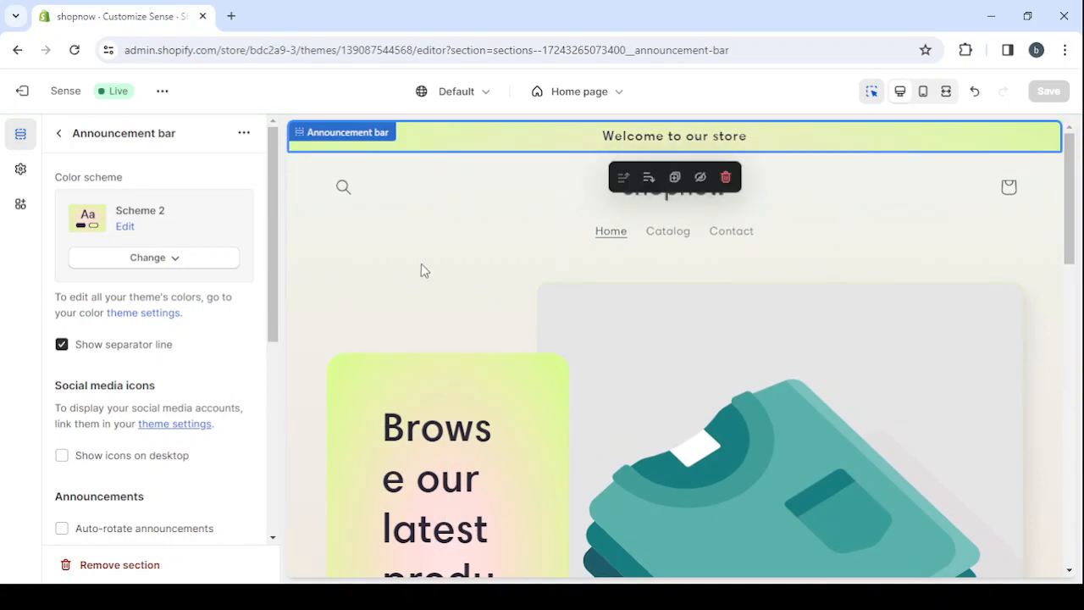
# Enable auto-rotation of the announcements in the announcement bar and return to the home page's section list
pyautogui.scroll(-3, 126, 323)
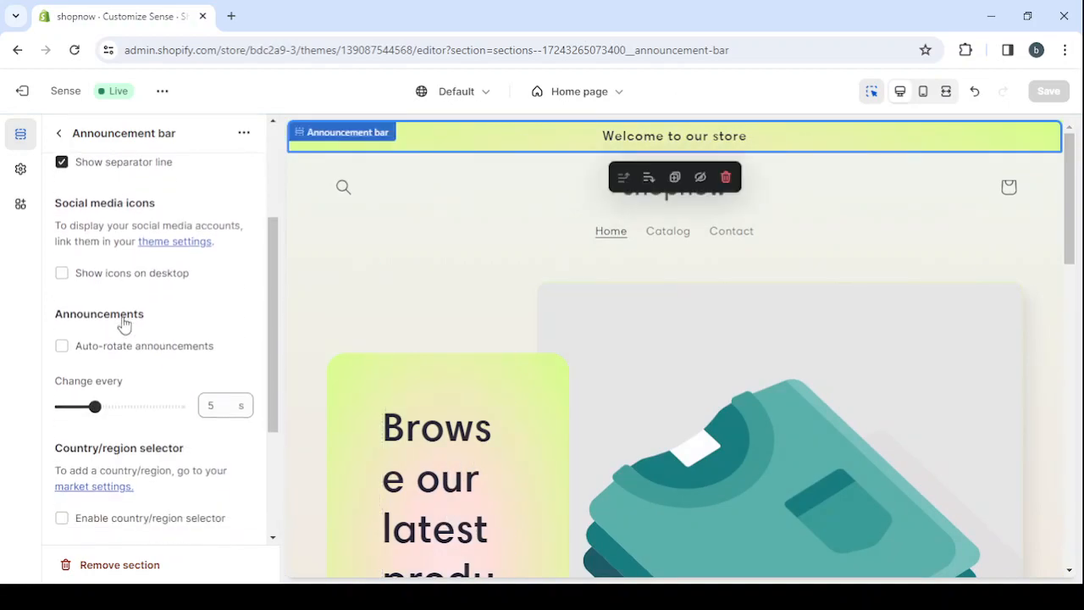
pyautogui.click(61, 348)
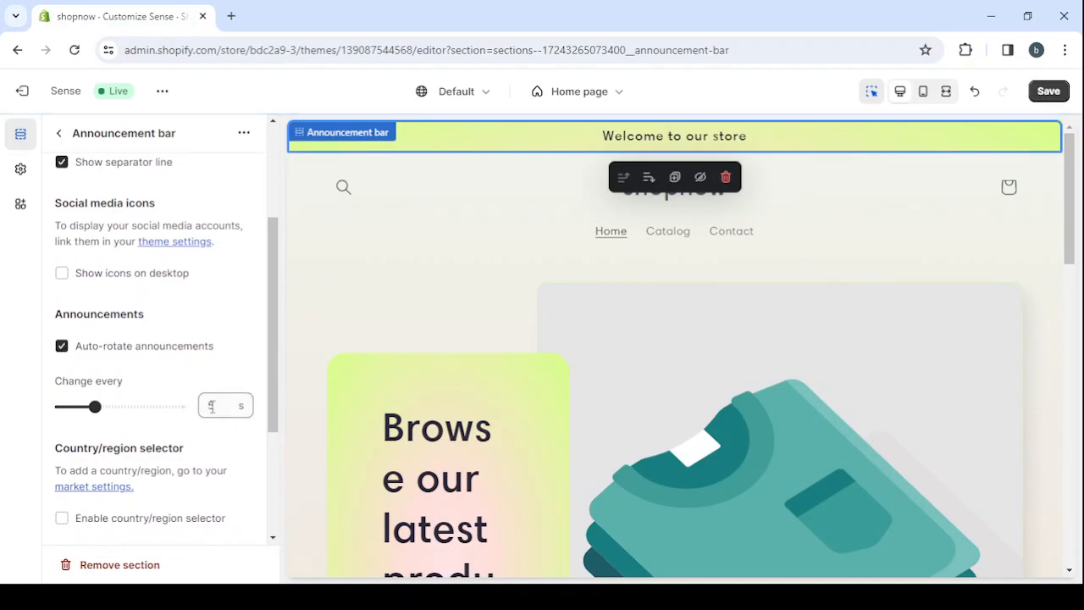
pyautogui.click(61, 136)
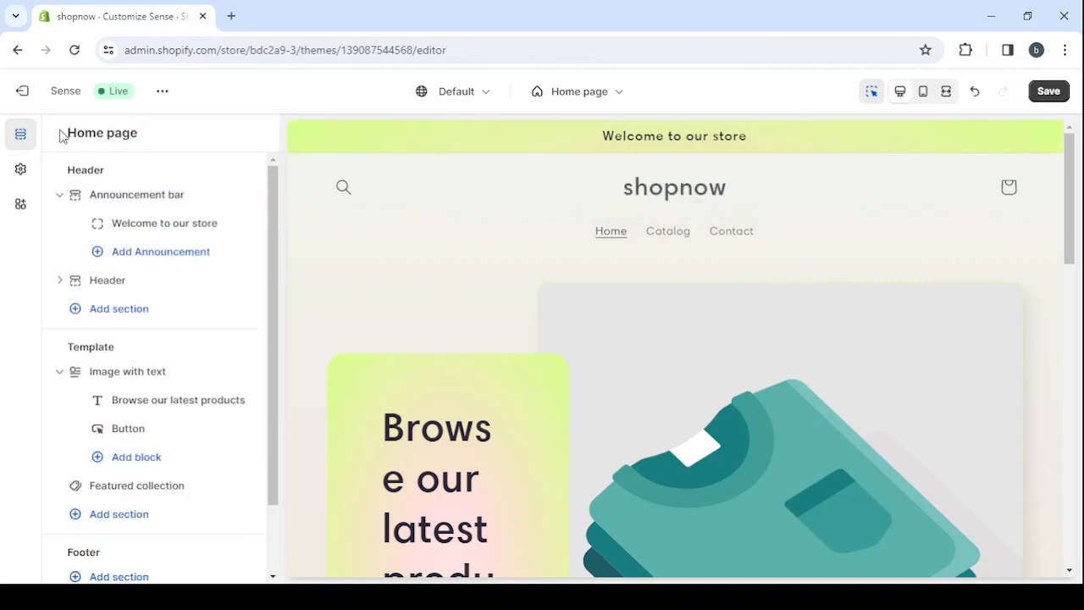
# Add a second announcement to the announcement bar with the text "50% Off Today Only"
pyautogui.click(165, 253)
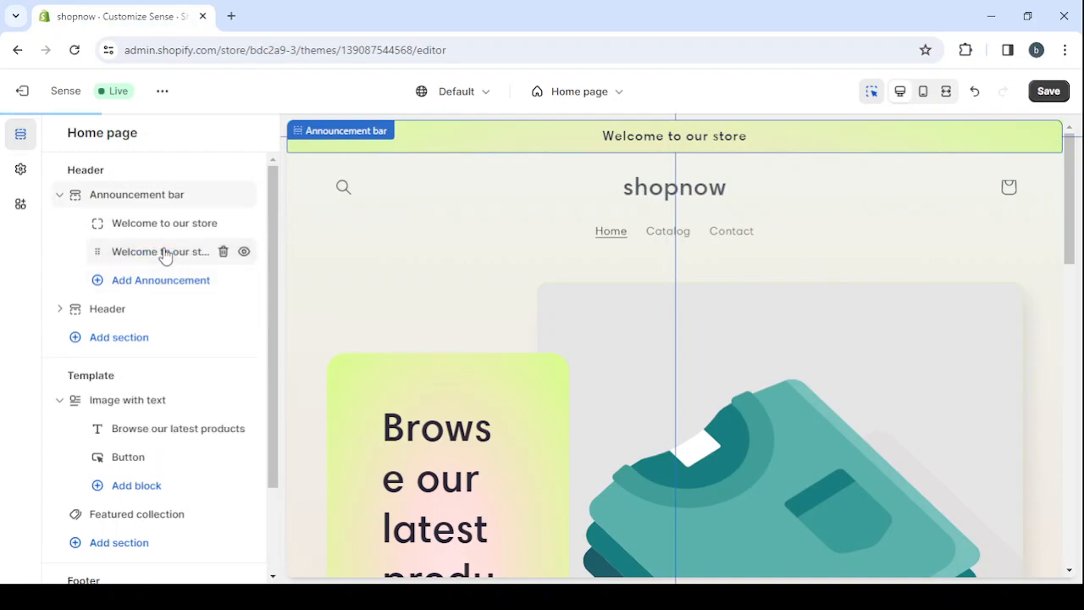
pyautogui.click(170, 252)
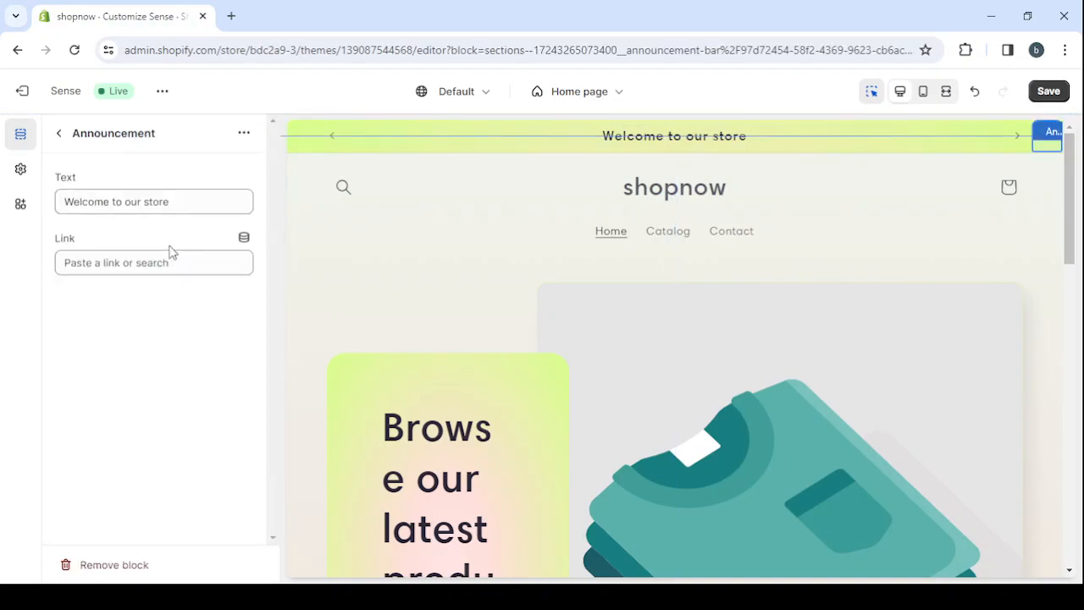
pyautogui.tripleClick(106, 195)
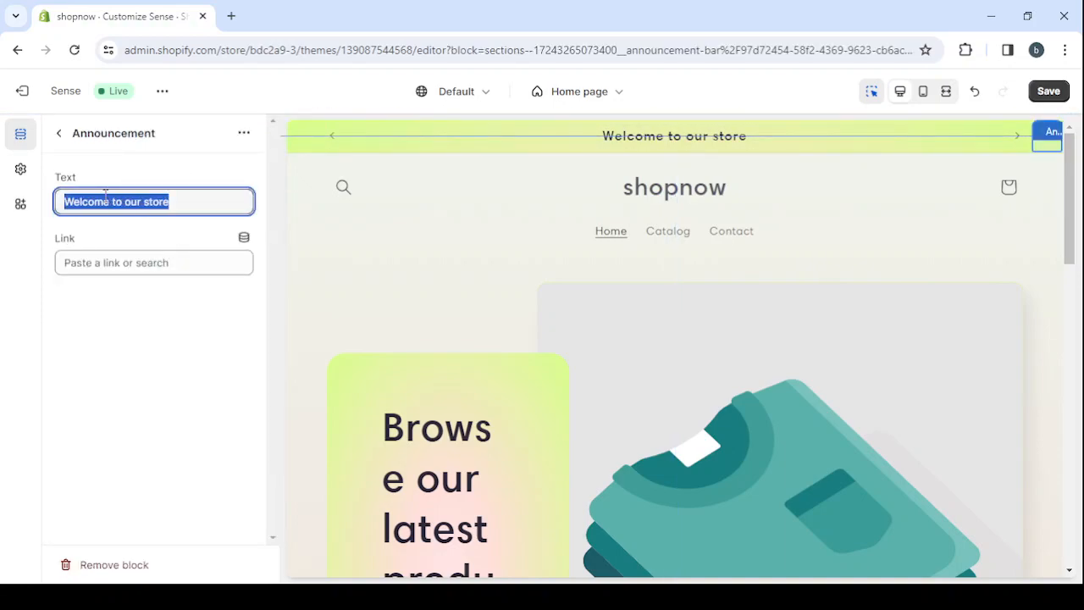
pyautogui.press('BackSpace')
pyautogui.write('50')
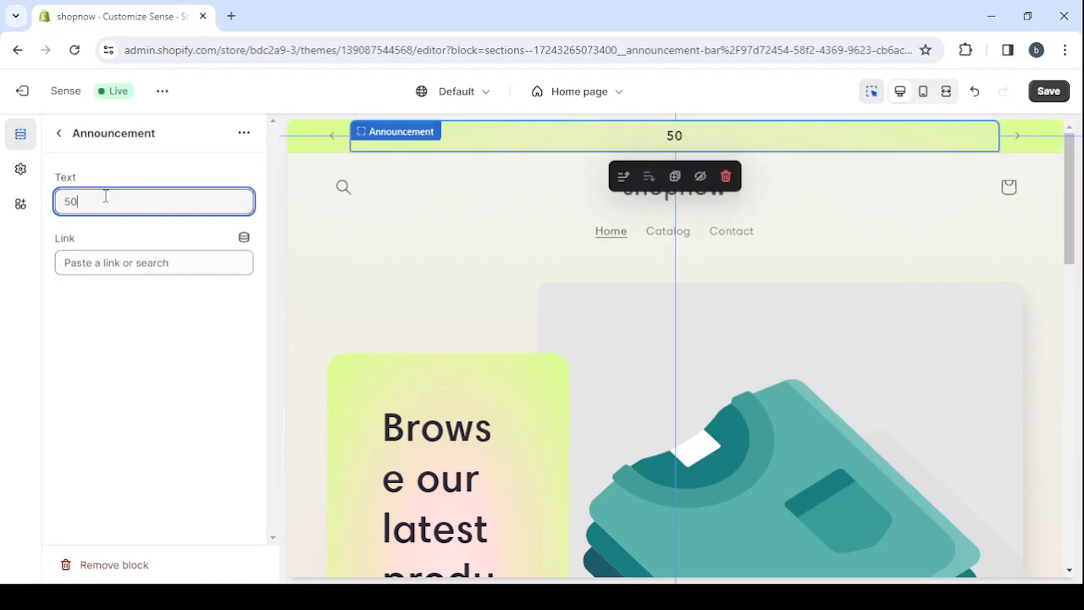
pyautogui.write('% Off Today')
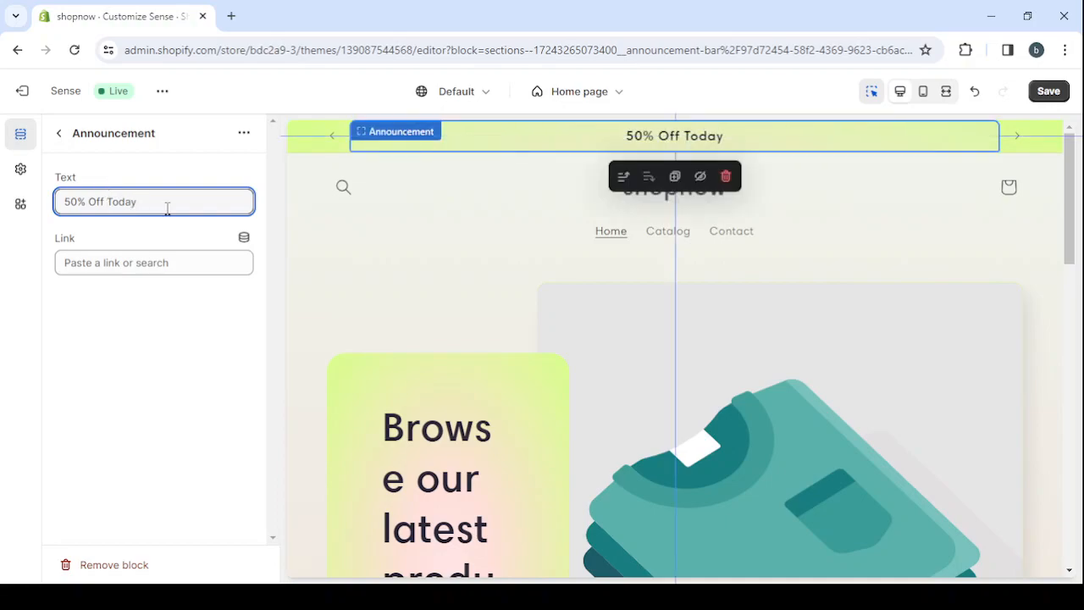
pyautogui.write('Only')
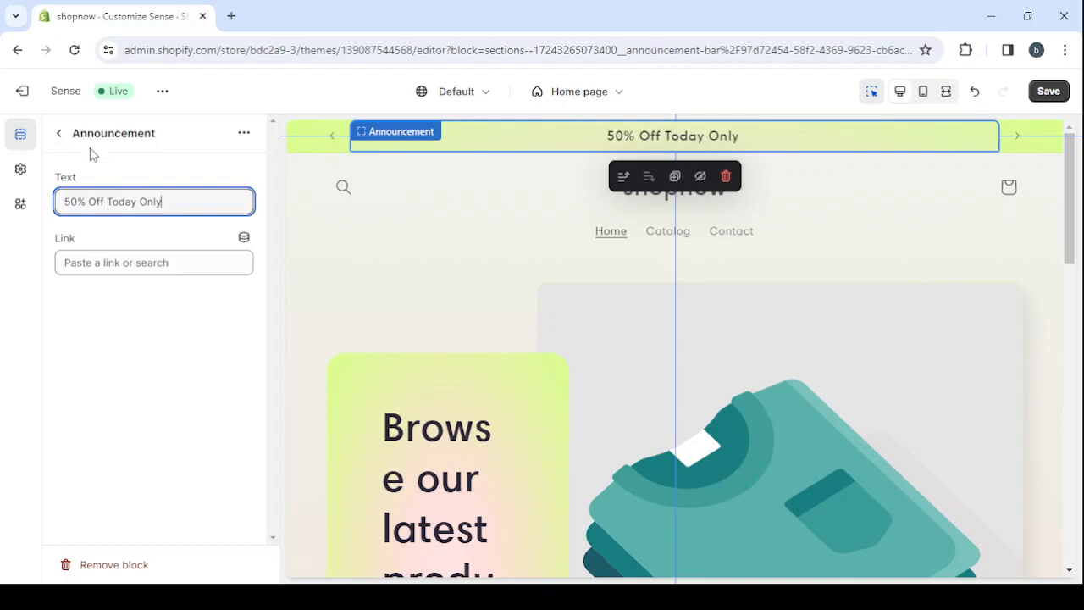
pyautogui.click(56, 133)
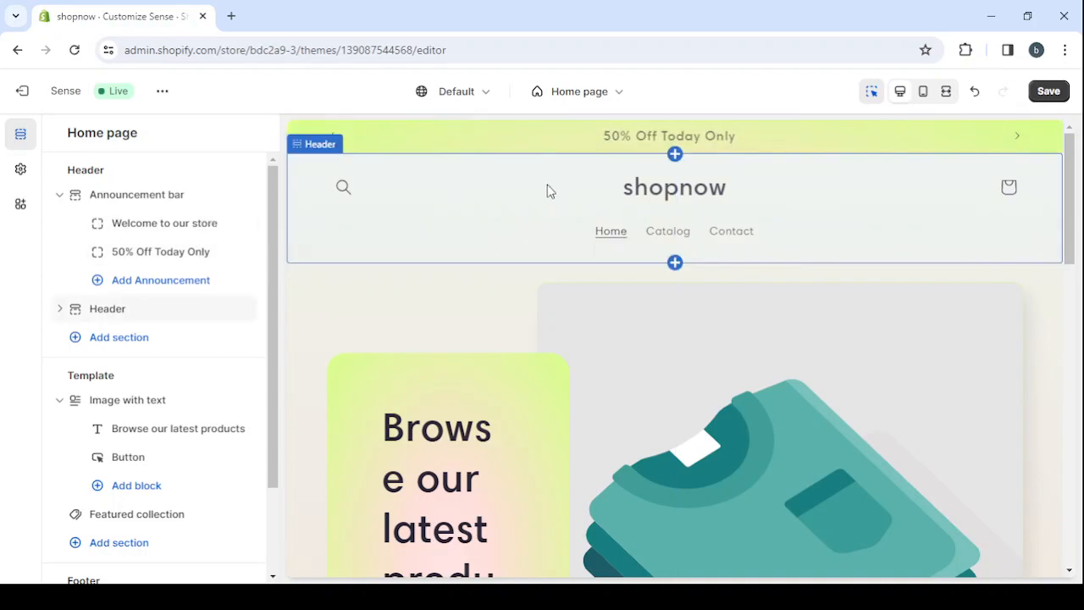
# Set the header's desktop logo position to Middle left
pyautogui.click(521, 186)
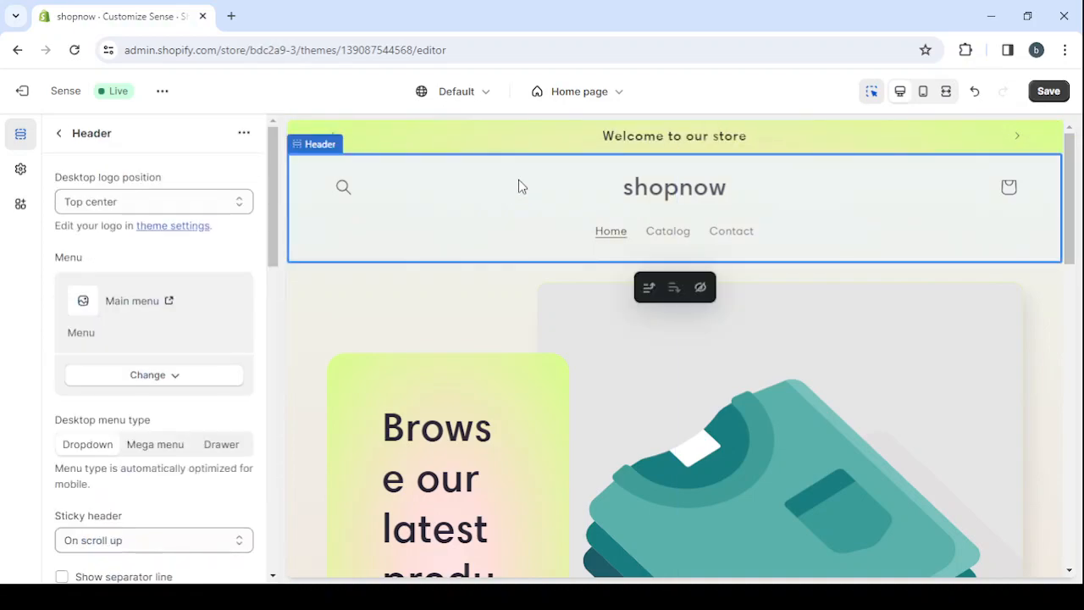
pyautogui.click(131, 208)
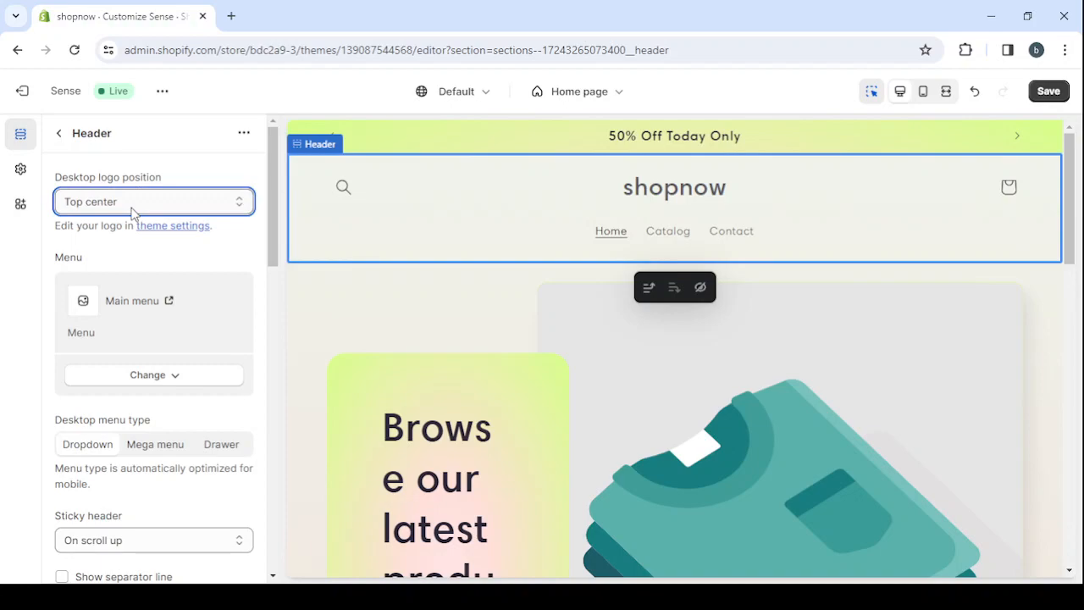
pyautogui.click(133, 250)
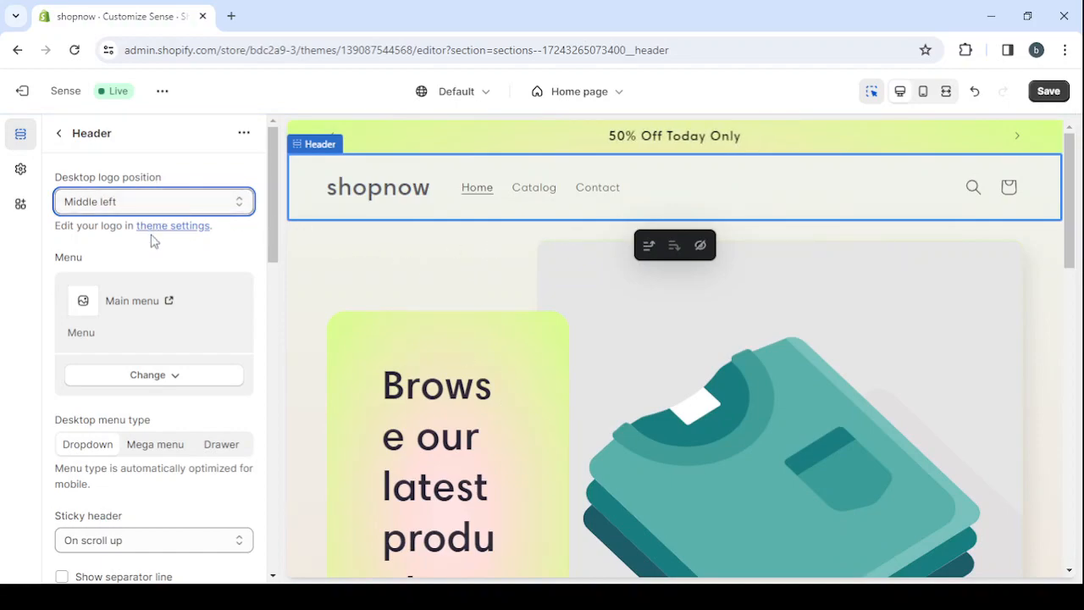
# Try the Top center desktop logo position for the header, and return it to Middle left
pyautogui.press('Up')
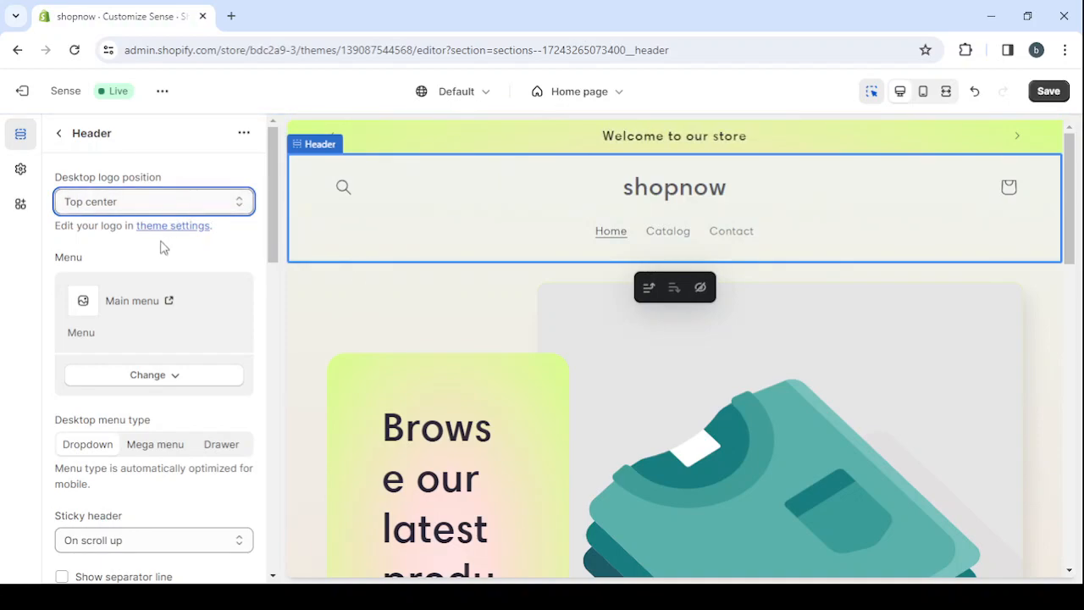
pyautogui.press('Down')
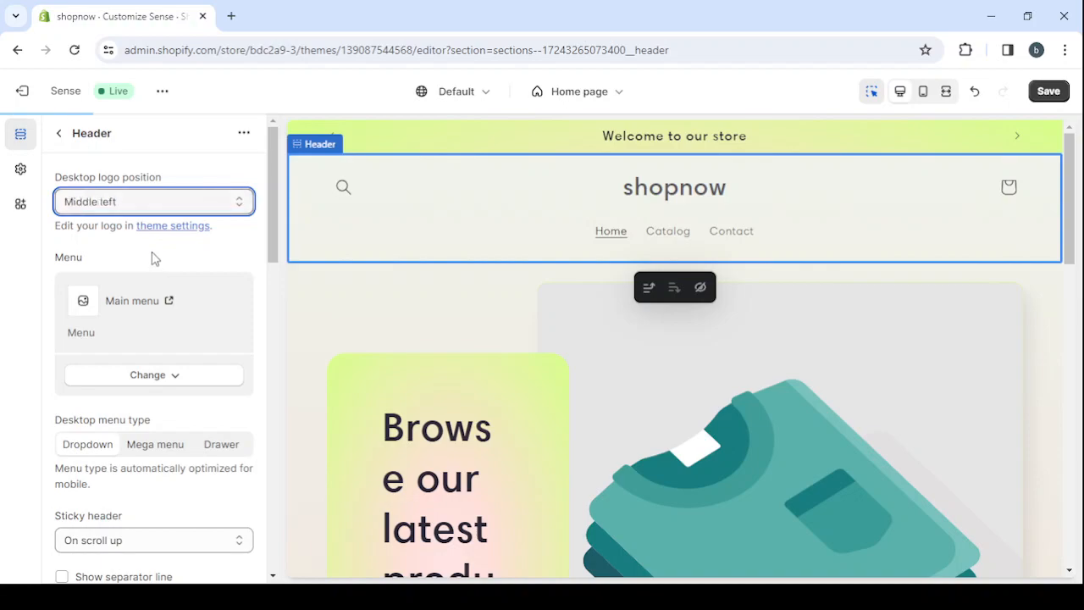
pyautogui.scroll(-1, 149, 289)
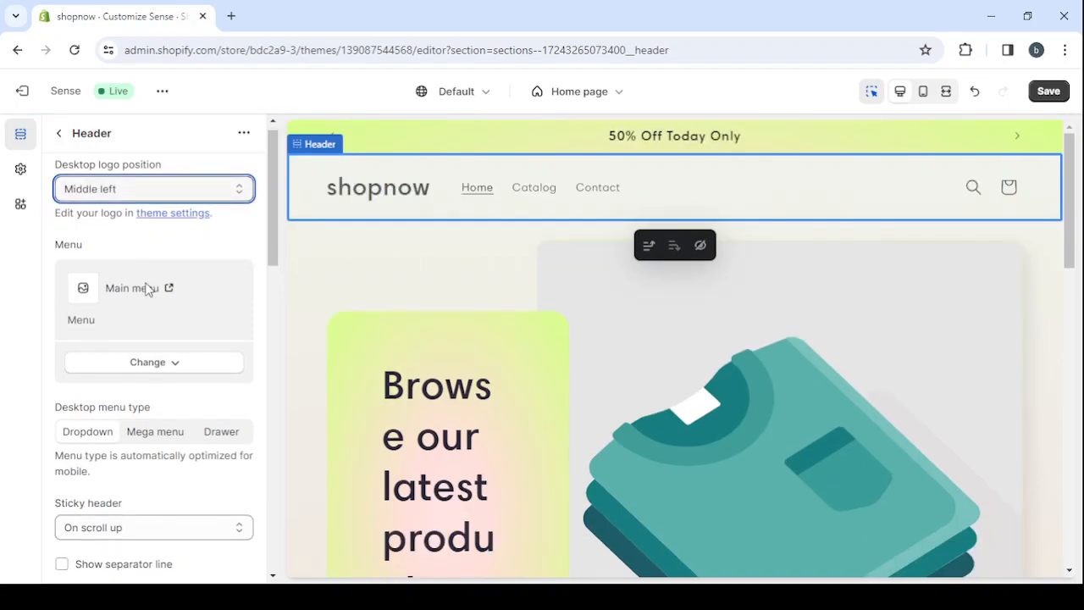
# Set the free studded-flats image from the Women's Fashion collection as the store logo in the theme settings
pyautogui.click(21, 172)
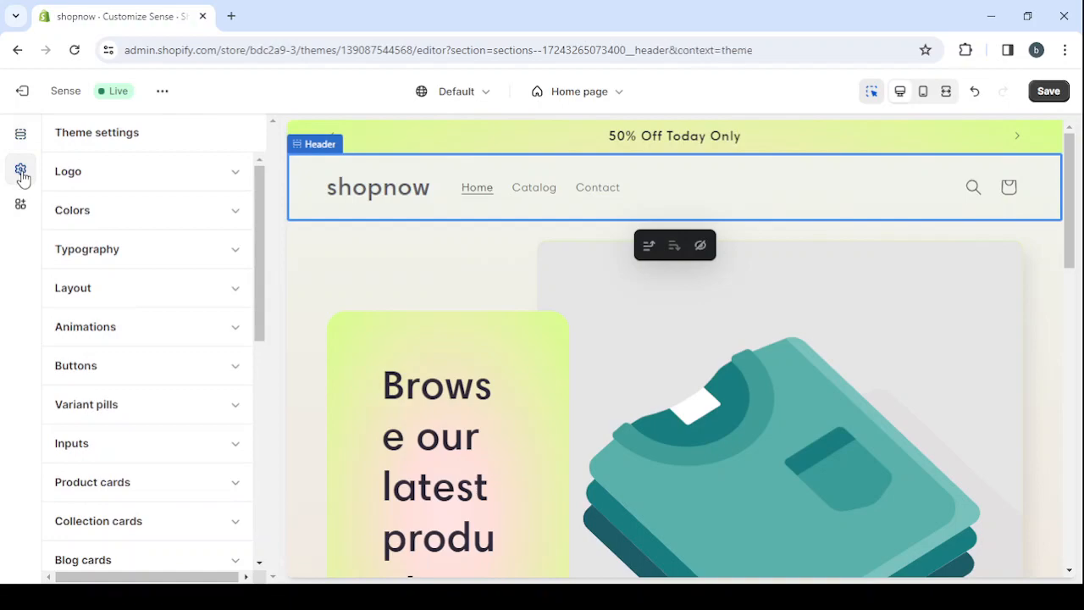
pyautogui.click(182, 185)
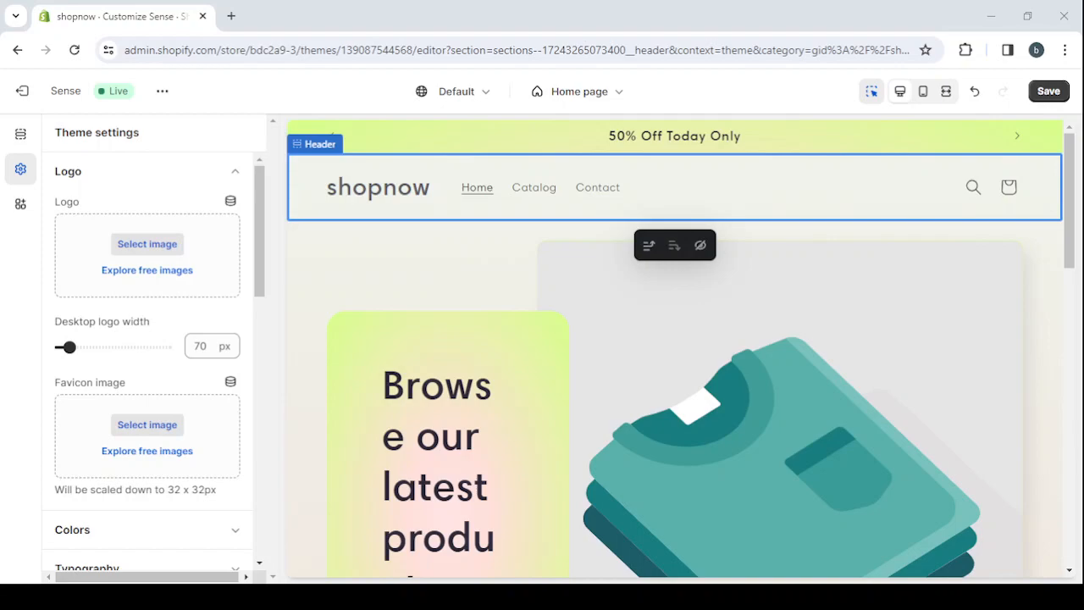
pyautogui.click(133, 272)
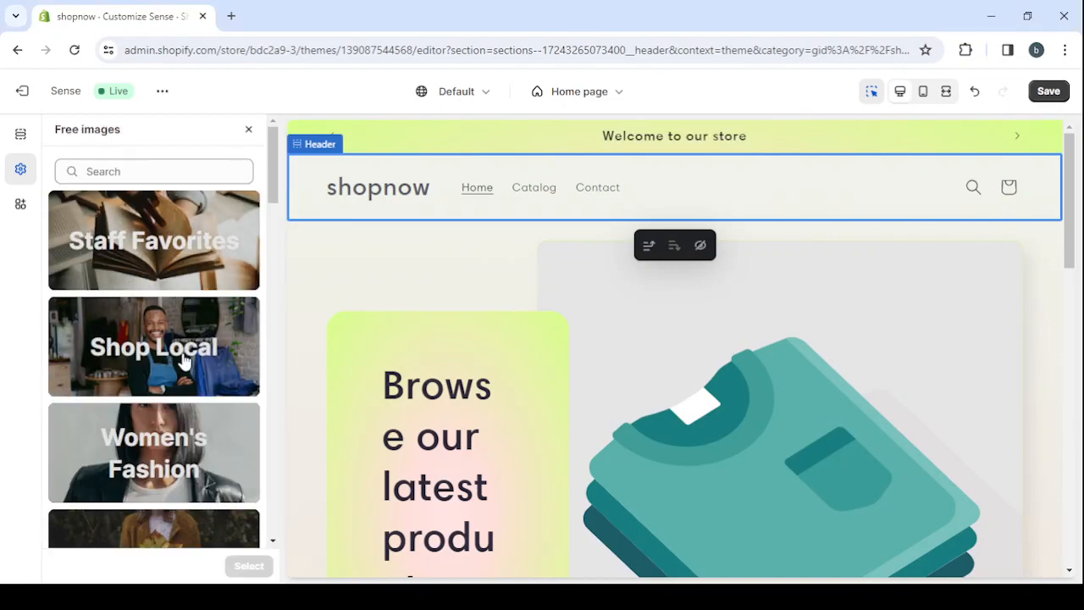
pyautogui.scroll(-3, 174, 355)
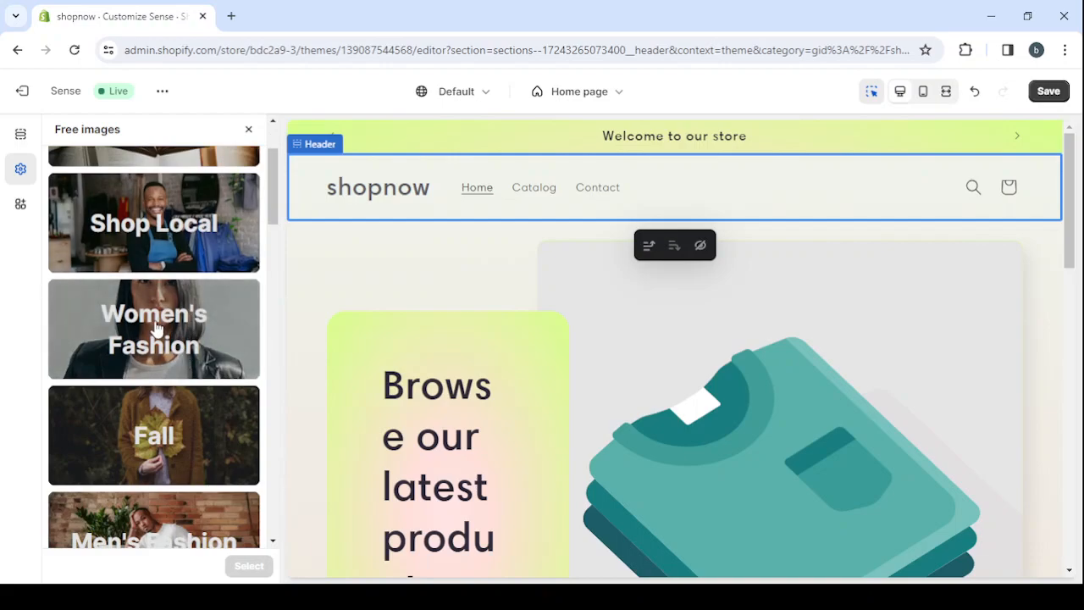
pyautogui.click(156, 327)
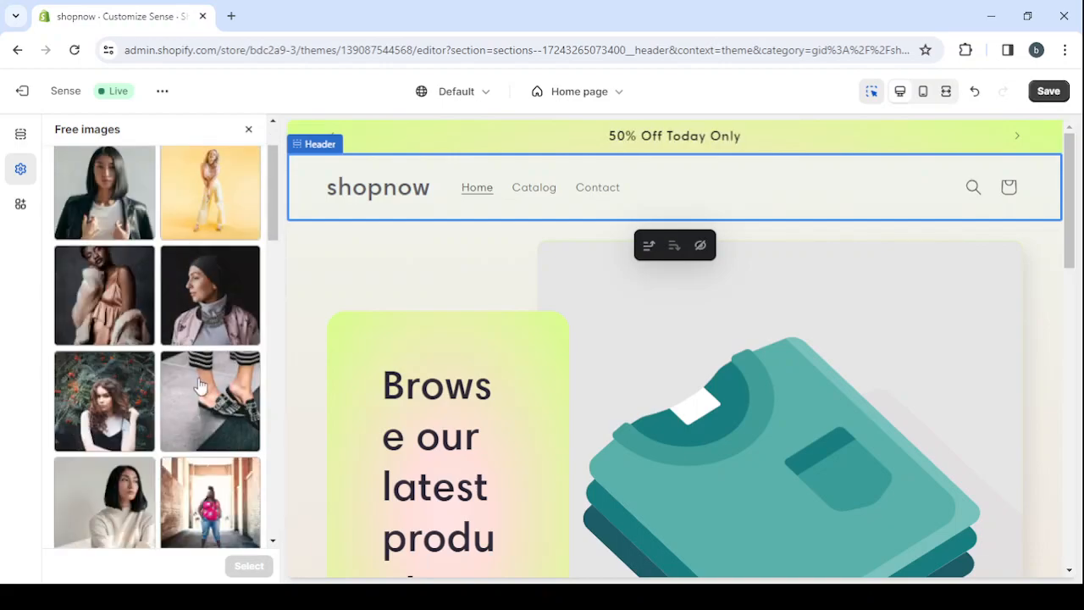
pyautogui.scroll(-2, 199, 386)
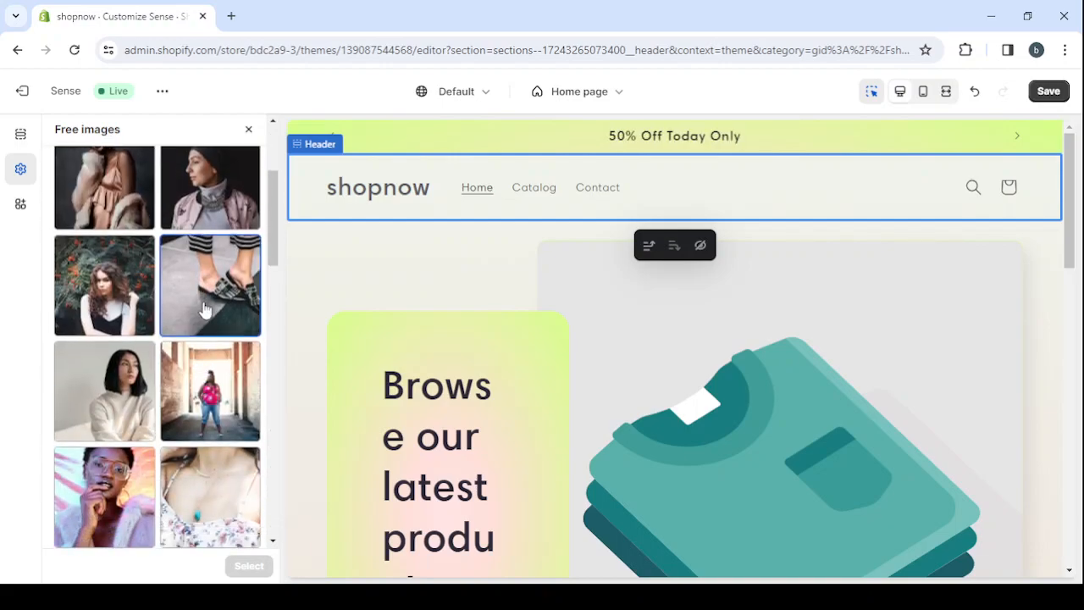
pyautogui.click(204, 310)
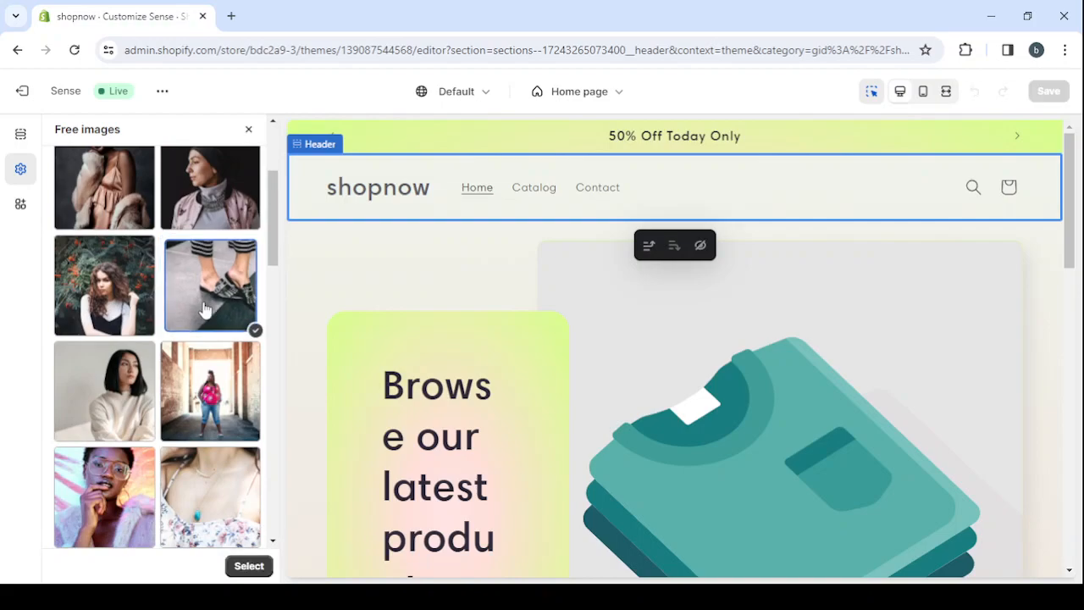
pyautogui.click(243, 566)
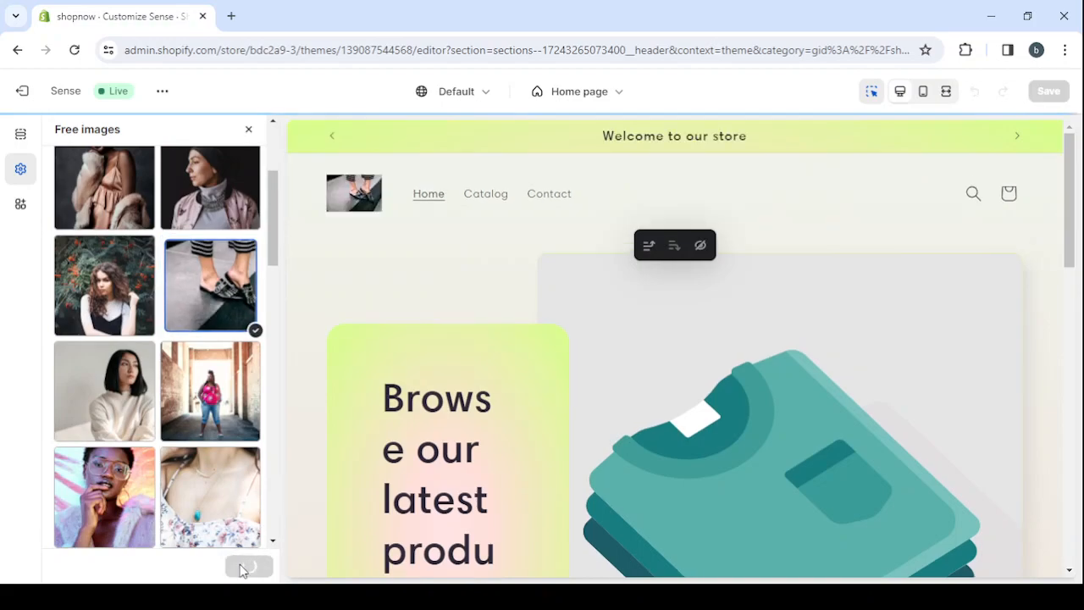
# Set the desktop logo width to 80 px
pyautogui.scroll(-1, 161, 435)
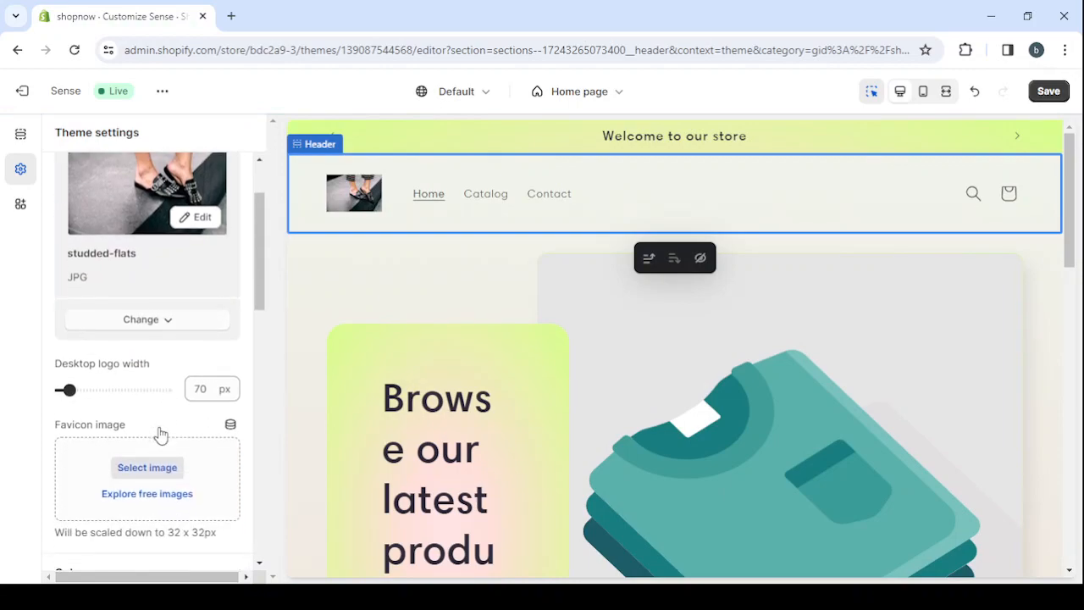
pyautogui.moveTo(66, 387); pyautogui.dragTo(81, 389)
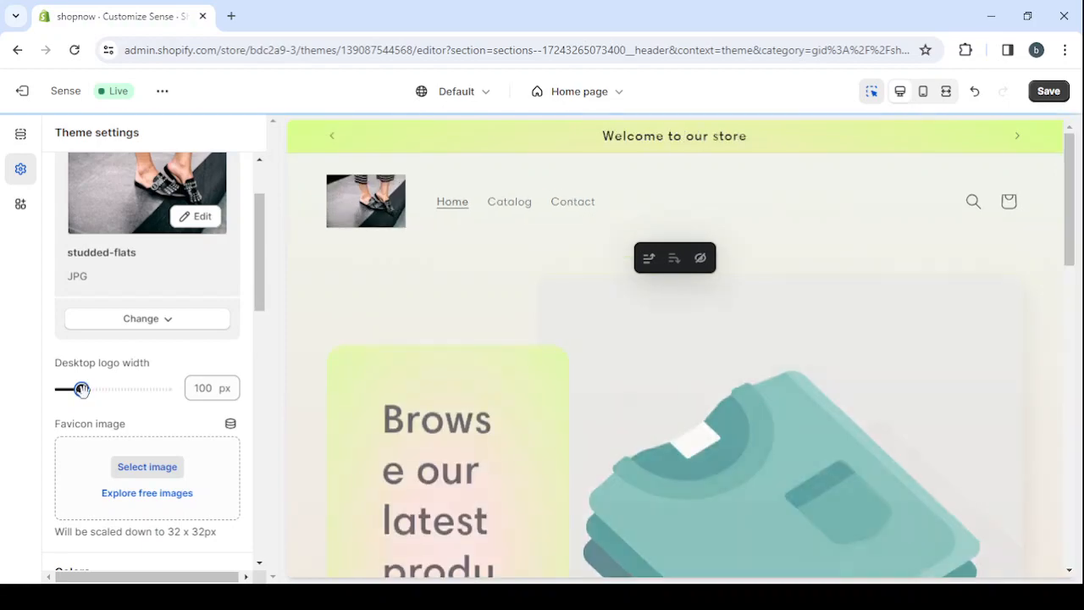
pyautogui.moveTo(82, 389); pyautogui.dragTo(73, 388)
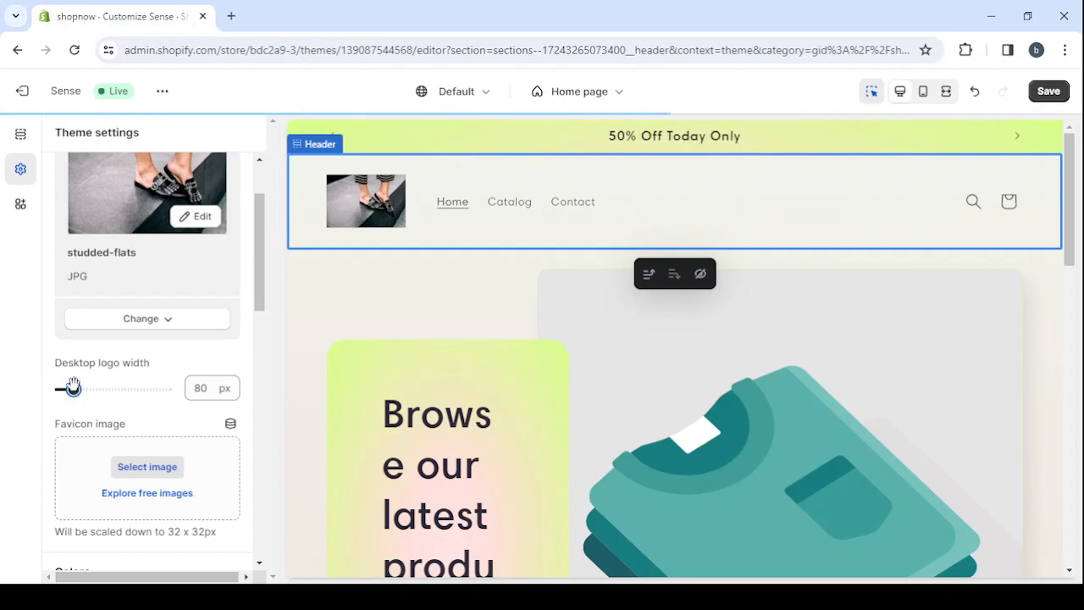
pyautogui.scroll(-3, 120, 369)
pyautogui.scroll(-1, 121, 369)
pyautogui.scroll(3, 121, 368)
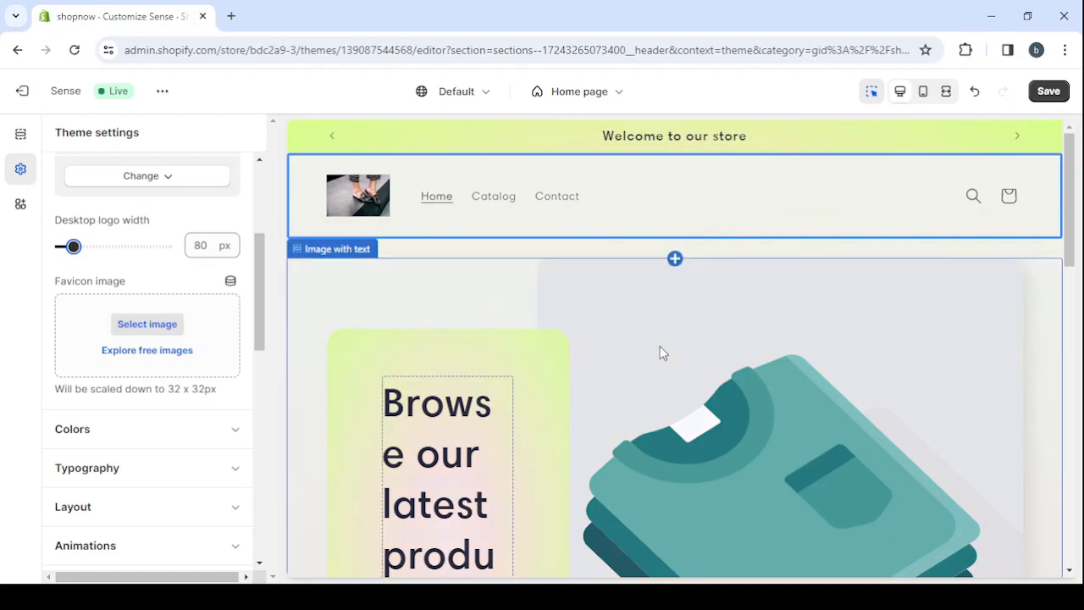
pyautogui.scroll(-1, 662, 352)
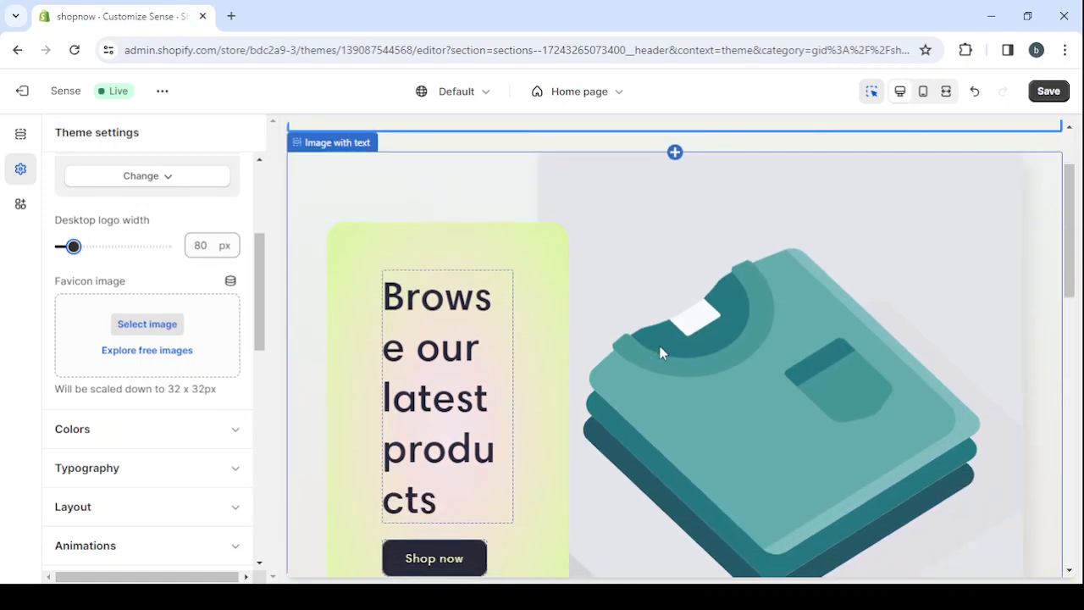
pyautogui.scroll(1, 661, 351)
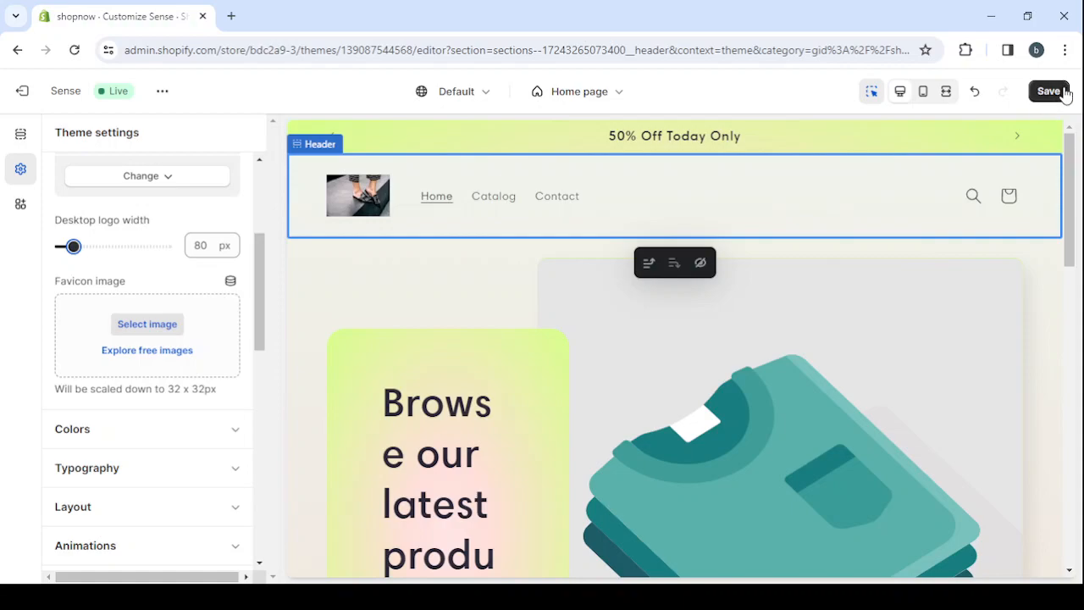